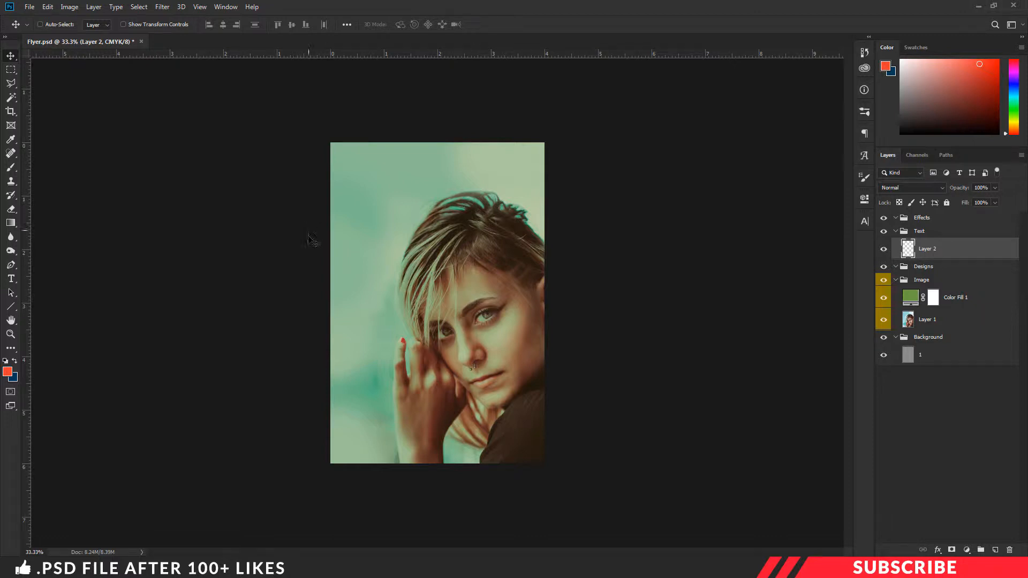
- Add the heading text "rock" across the flyer's upper area, aligned to the left margin guide, and show the guides
key(t)
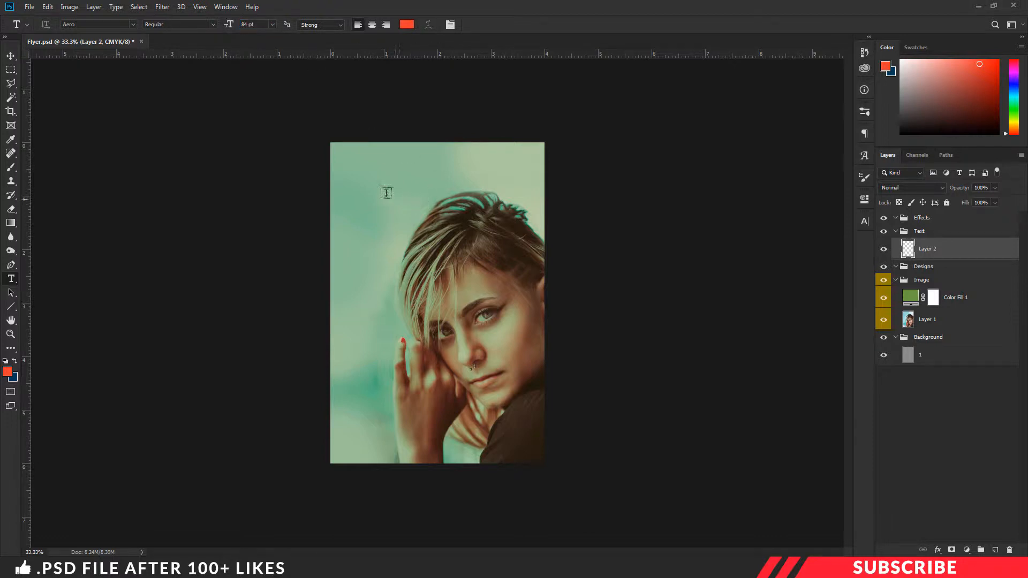
key(ctrl+plus)
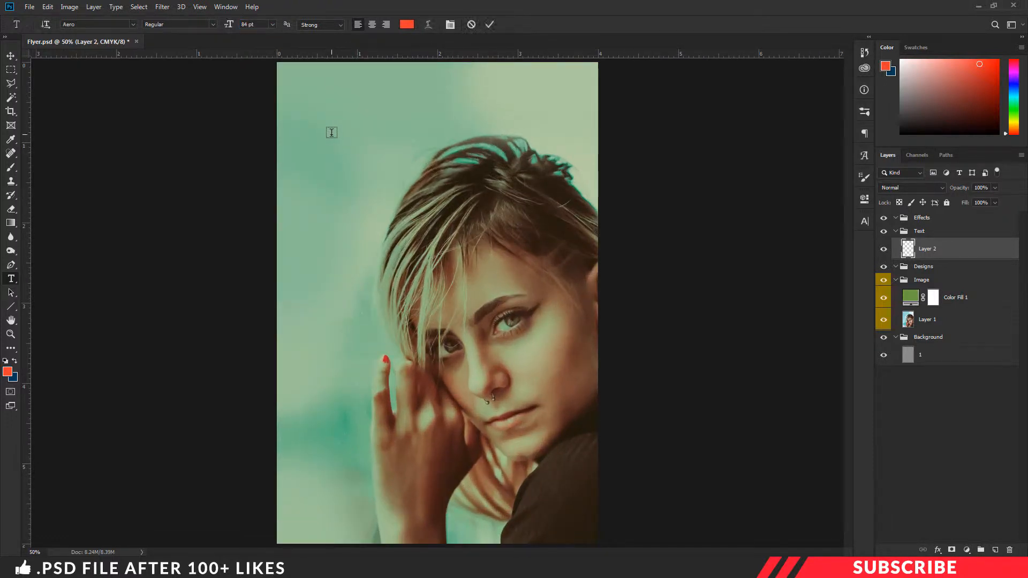
click(331, 132)
text(rock)
key(ctrl+Return)
key(ctrl+minus)
key(v)
drag(486, 178, 467, 187)
key(ctrl+semicolon)
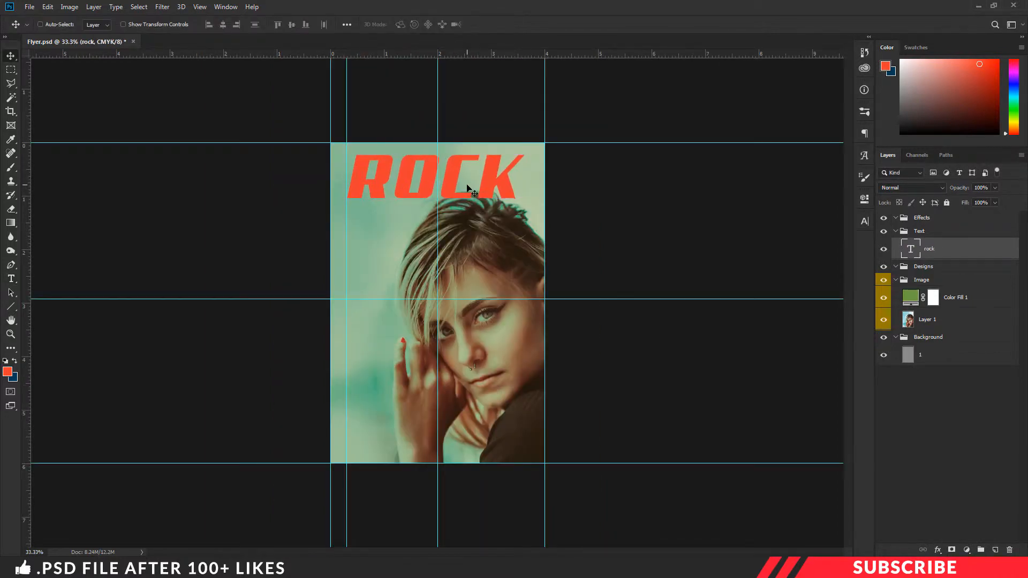
key(ctrl+plus)
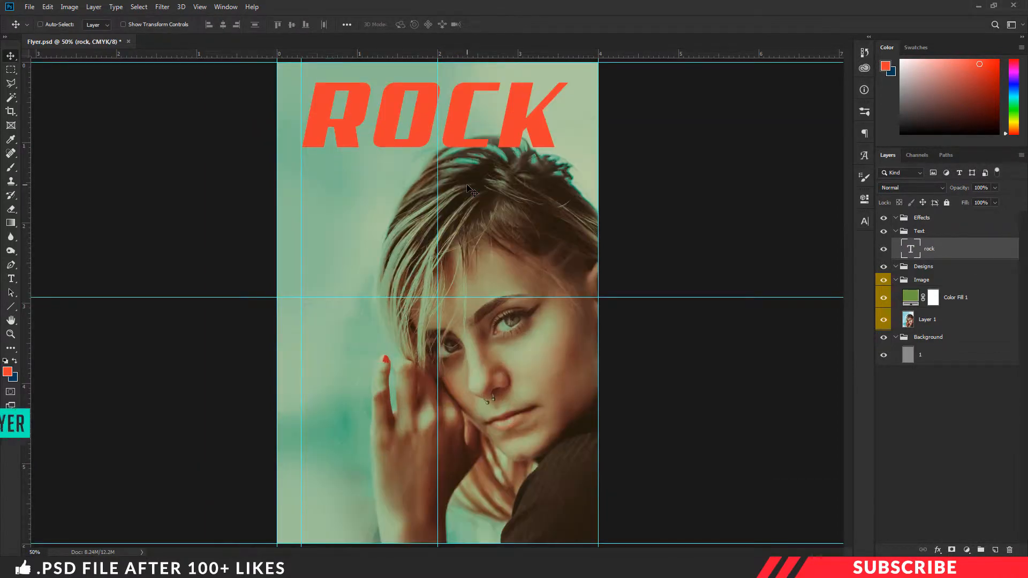
- Duplicate the "rock" text below it, change the copy to "and", and set its size to 62 pt
key(ctrl+j)
drag(387, 146, 388, 236)
key(t)
click(387, 209)
key(ctrl+a)
text(and)
key(ctrl+a)
click(252, 25)
text(62)
key(Return)
key(ctrl+Return)
- Duplicate the "and" text directly below it along the left margin guide and change the copy to "roll"
key(v)
drag(352, 205, 399, 261)
key(ctrl)
key(t)
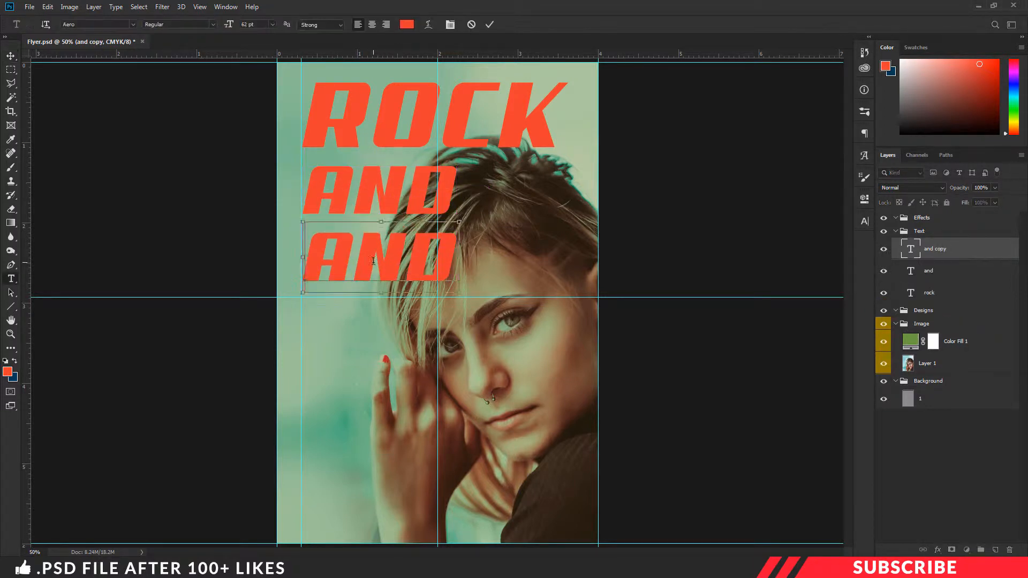
click(373, 260)
key(ctrl+a)
text(roll)
key(ctrl+Return)
key(v)
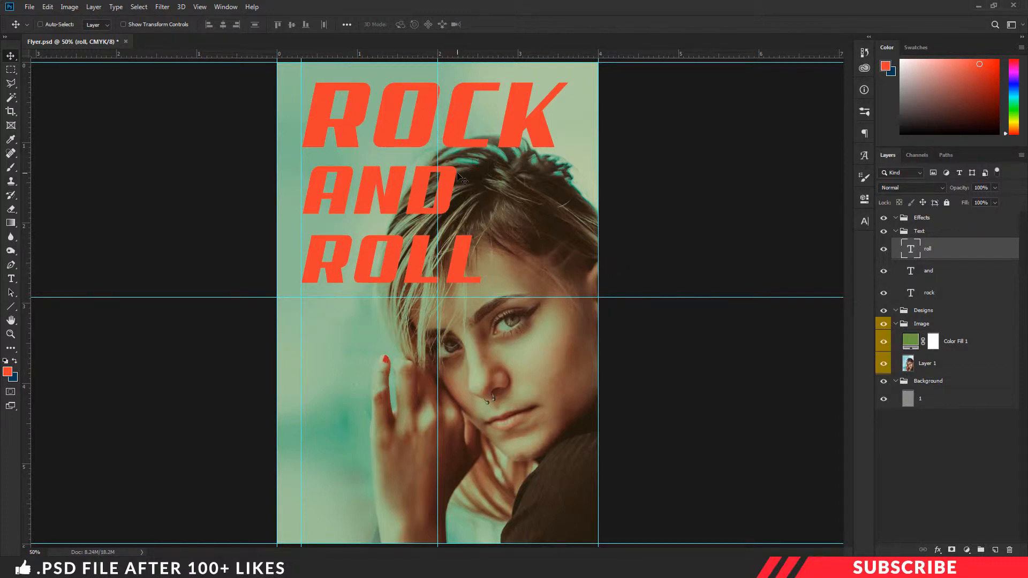
- Set the blend mode of the "rock", "and" and "roll" text layers to Linear Burn
click(929, 296)
click(914, 187)
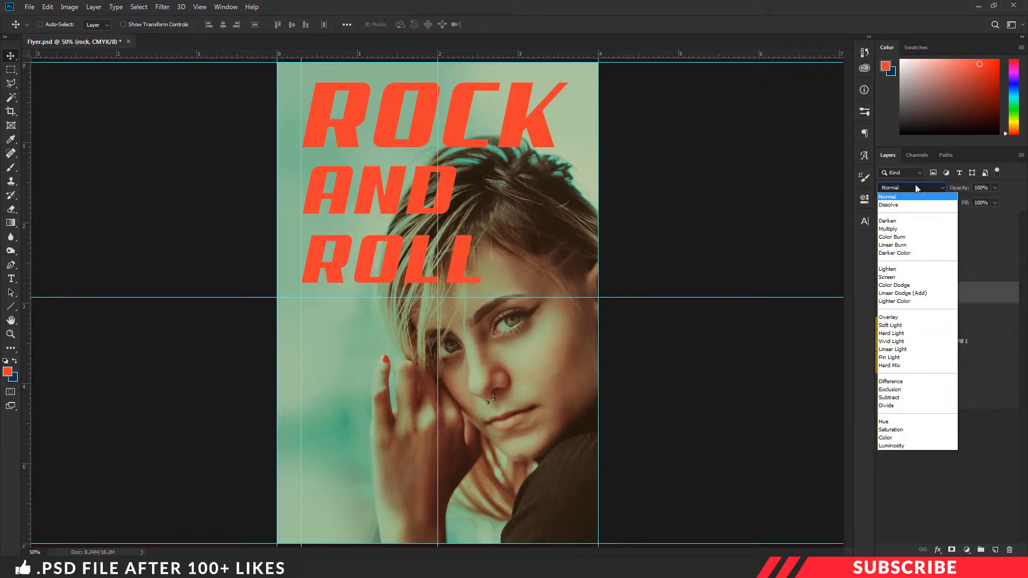
click(916, 247)
click(912, 271)
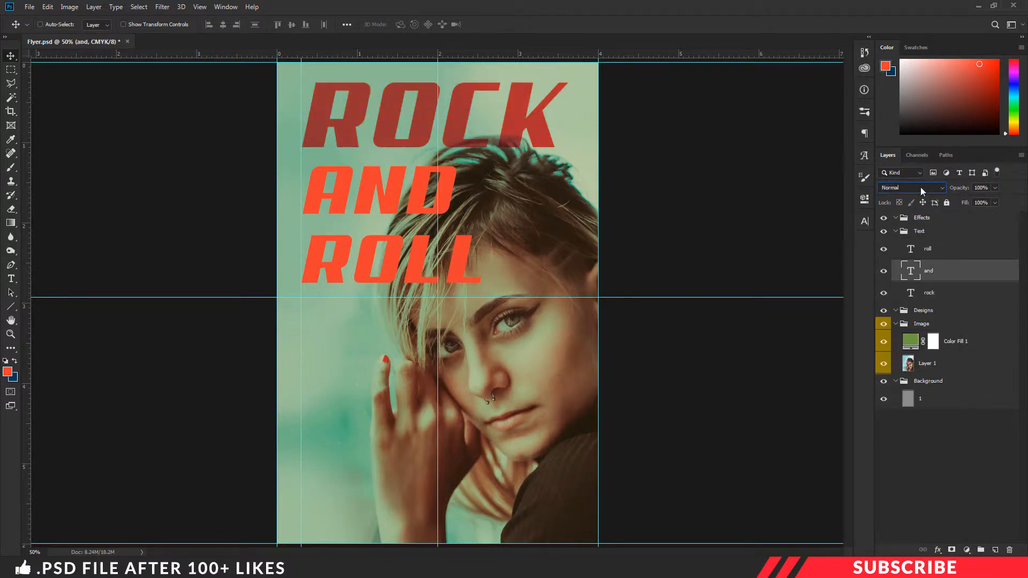
click(920, 185)
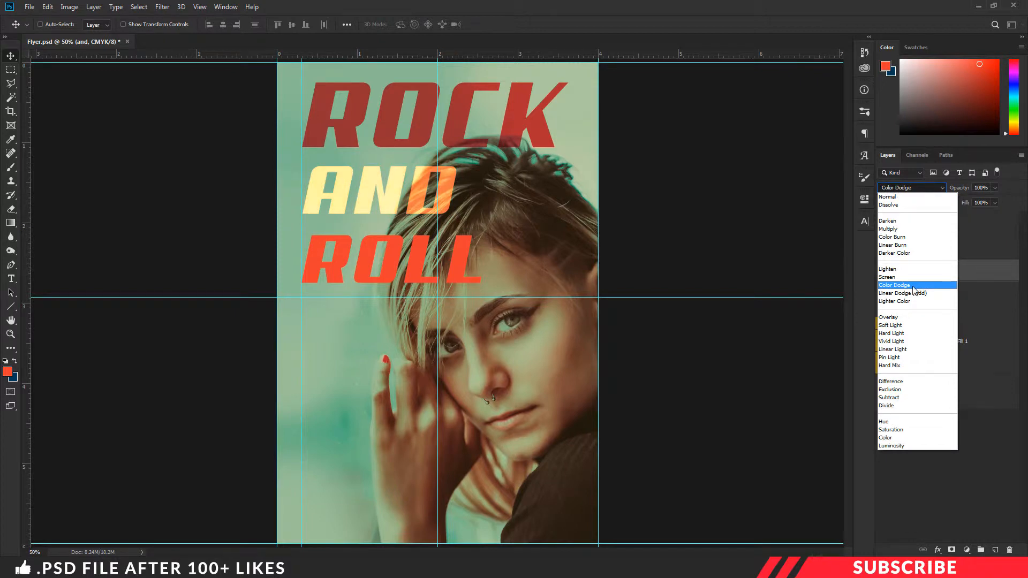
click(904, 245)
click(927, 249)
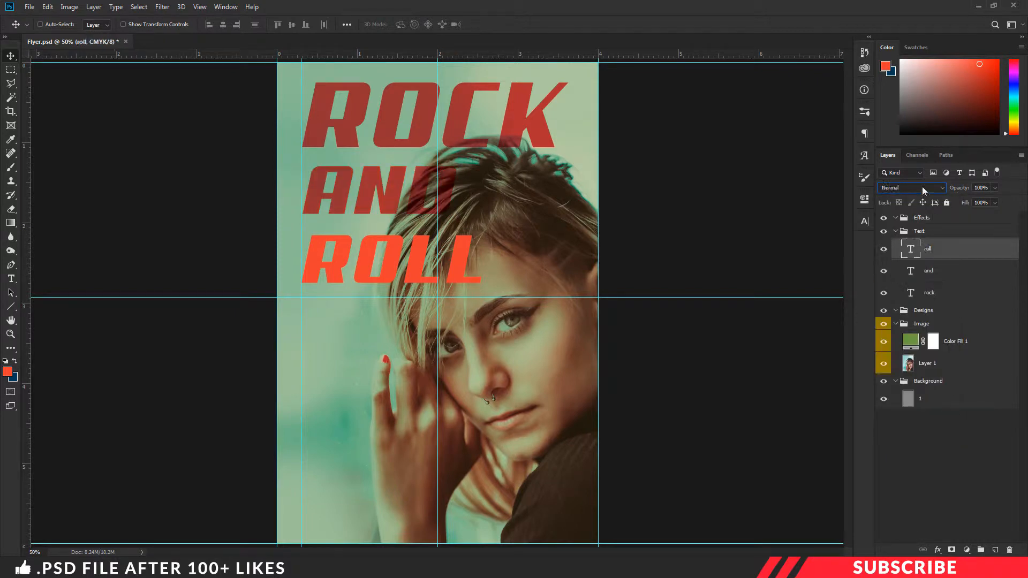
click(922, 186)
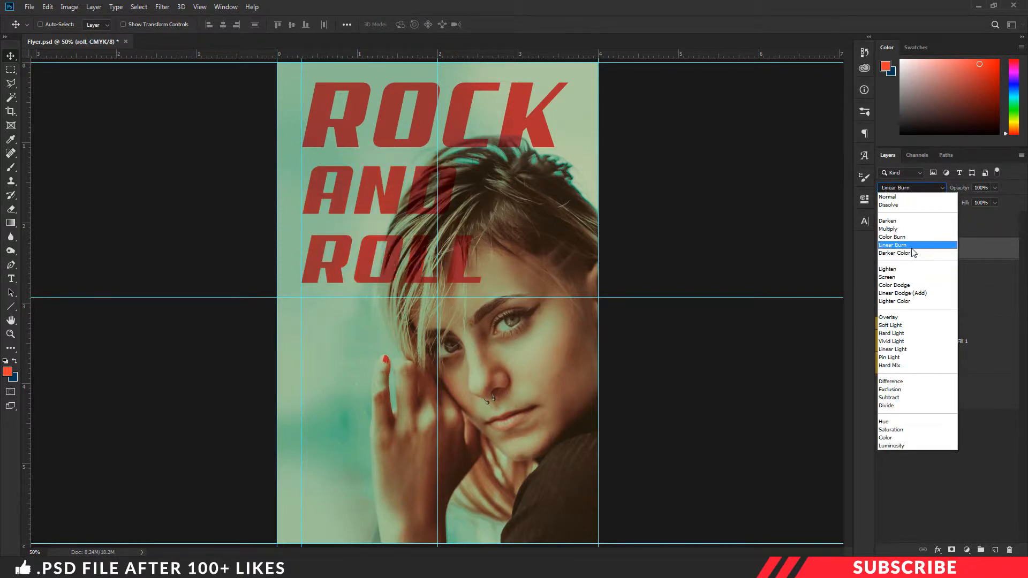
click(911, 246)
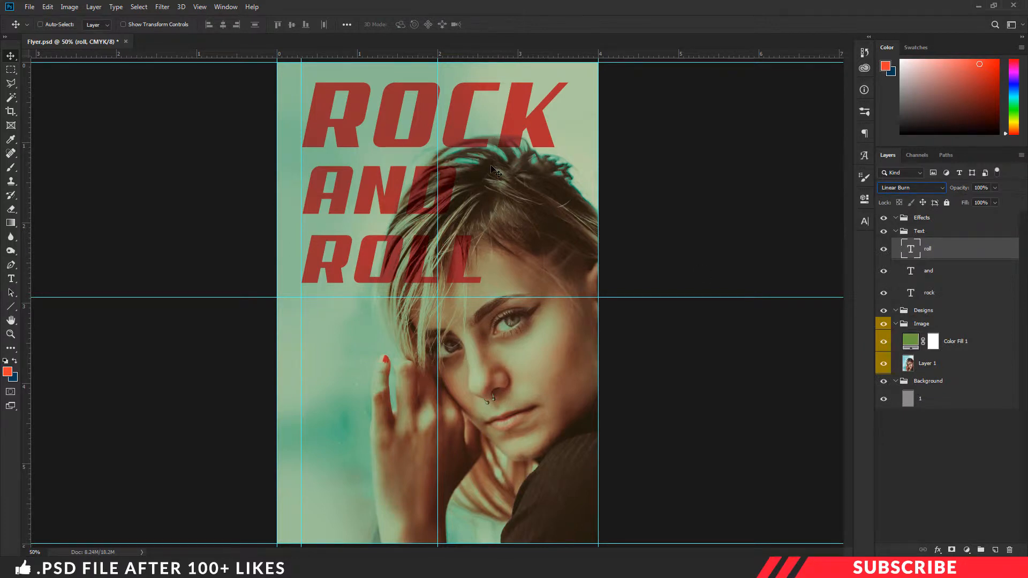
- Add a new layer in the Designs group and set the foreground color to #ffdeae
click(939, 312)
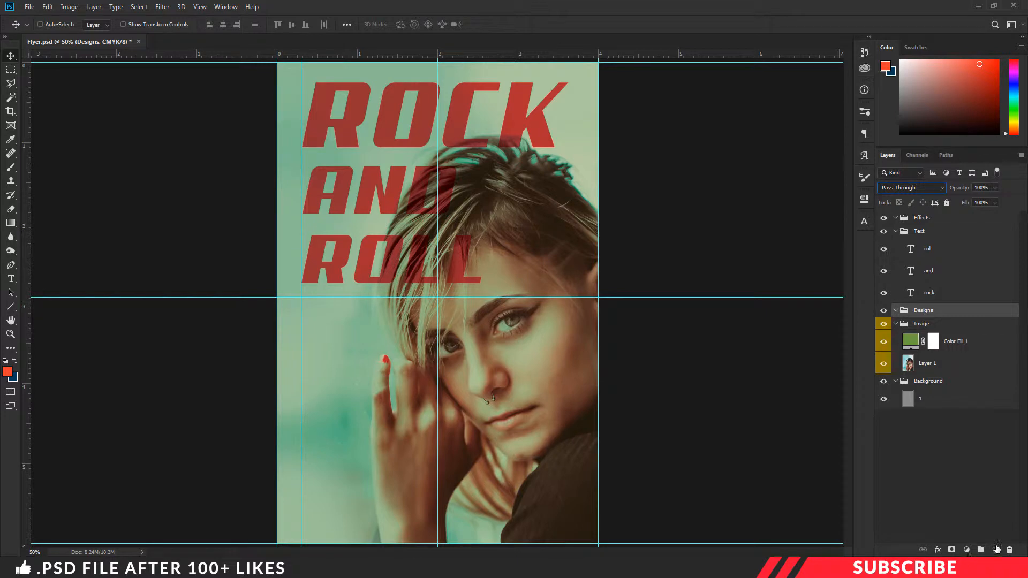
click(996, 549)
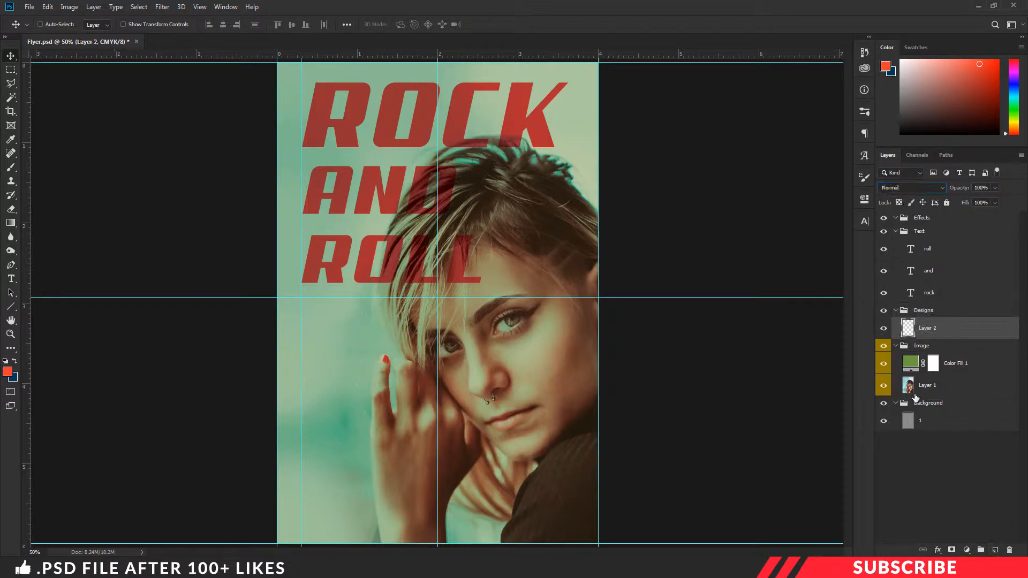
click(8, 371)
double_click(926, 490)
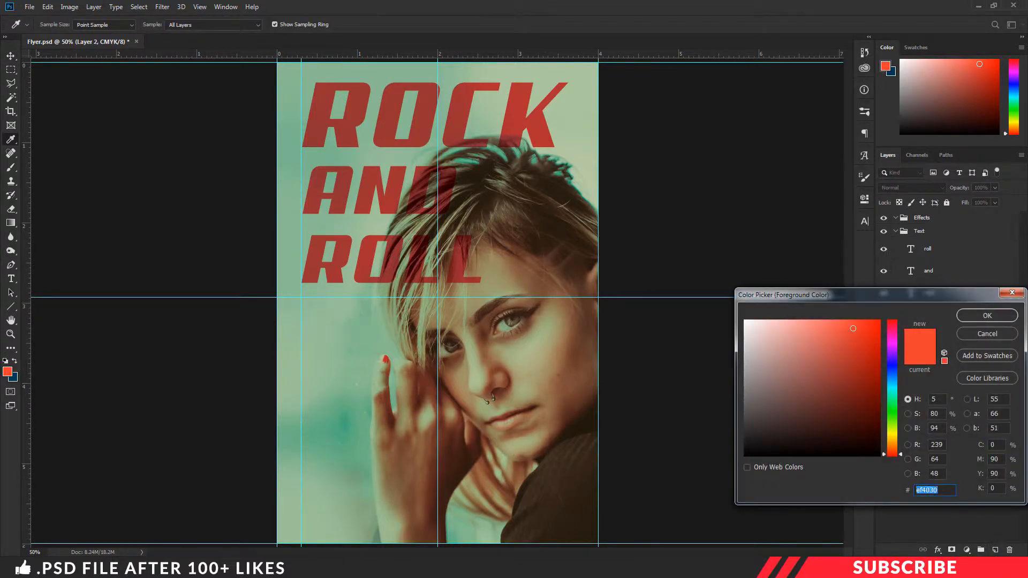
text(ff)
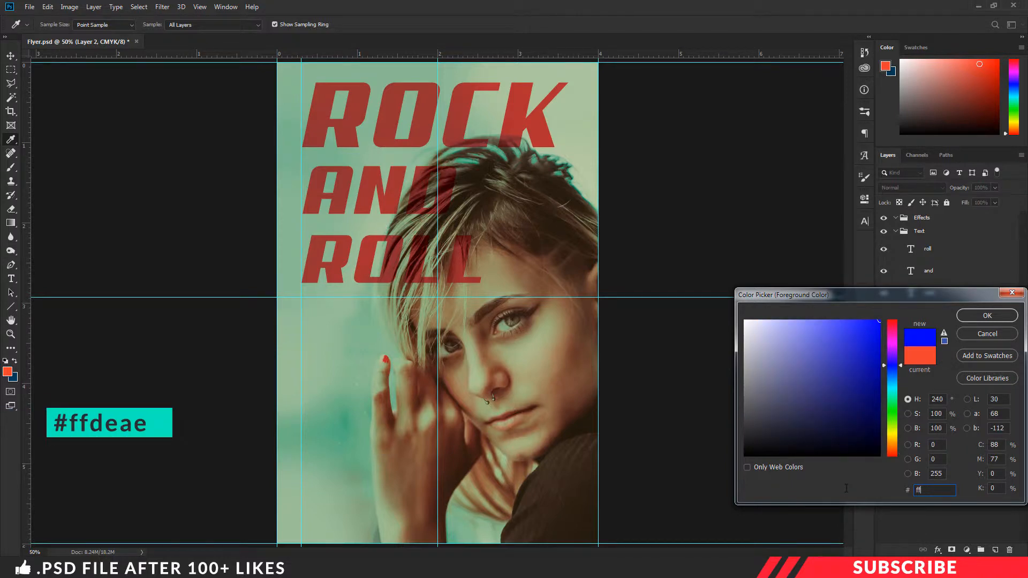
text(d)
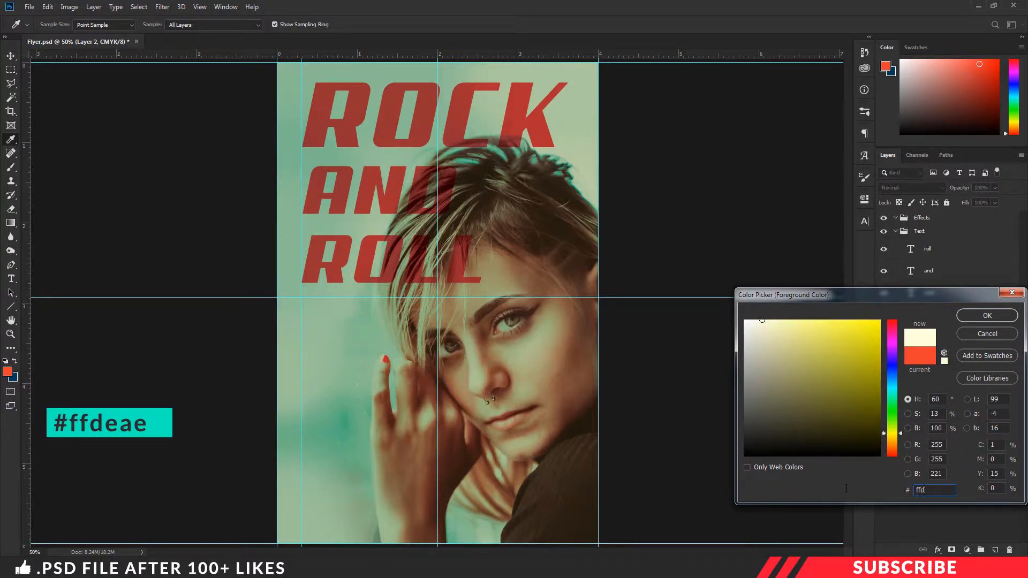
text(ea)
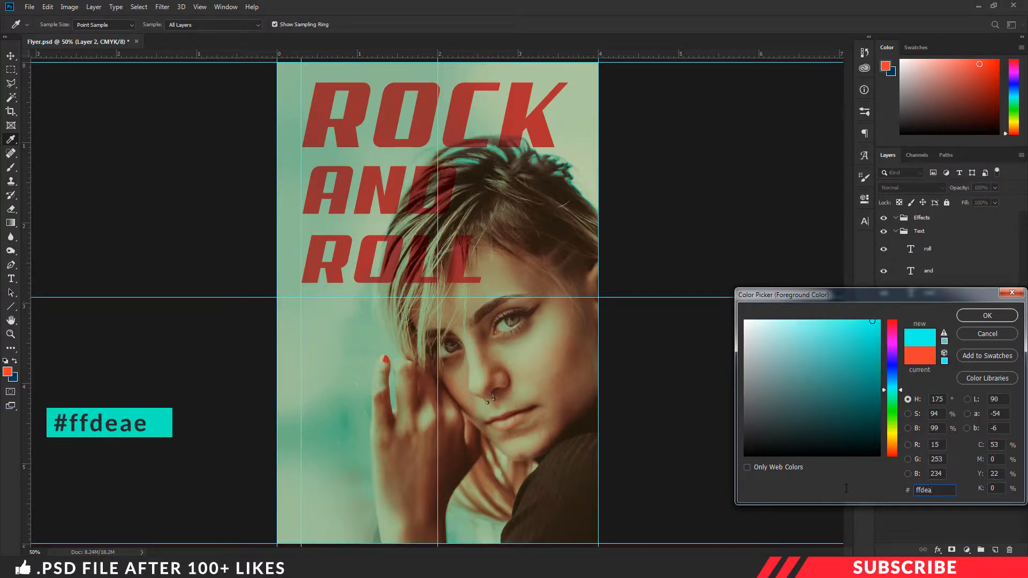
text(e)
click(973, 314)
key(v)
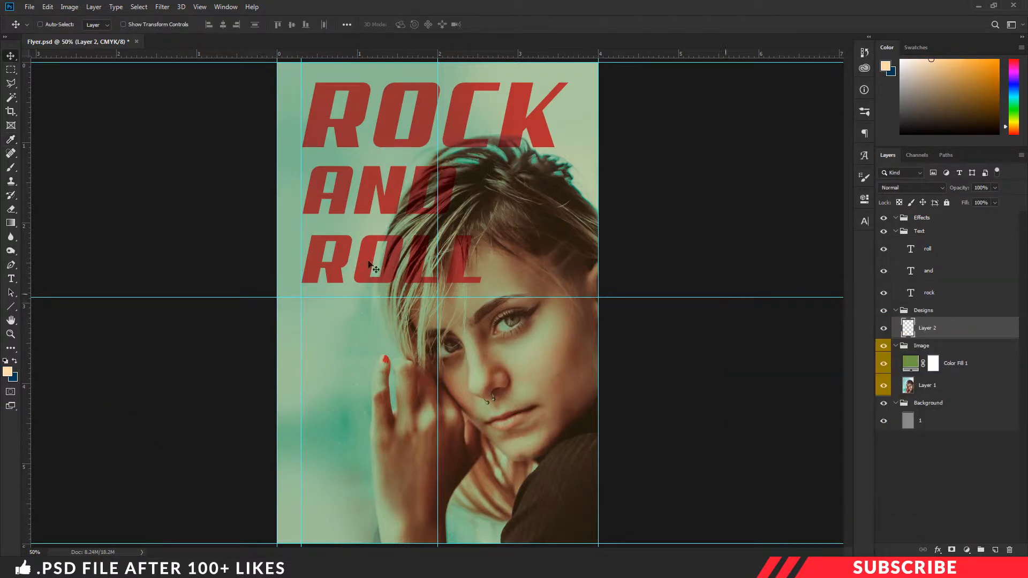
- Draw a 4 px horizontal line about 590 px long below ROLL from the left guide, and place a duplicate lower down
click(11, 306)
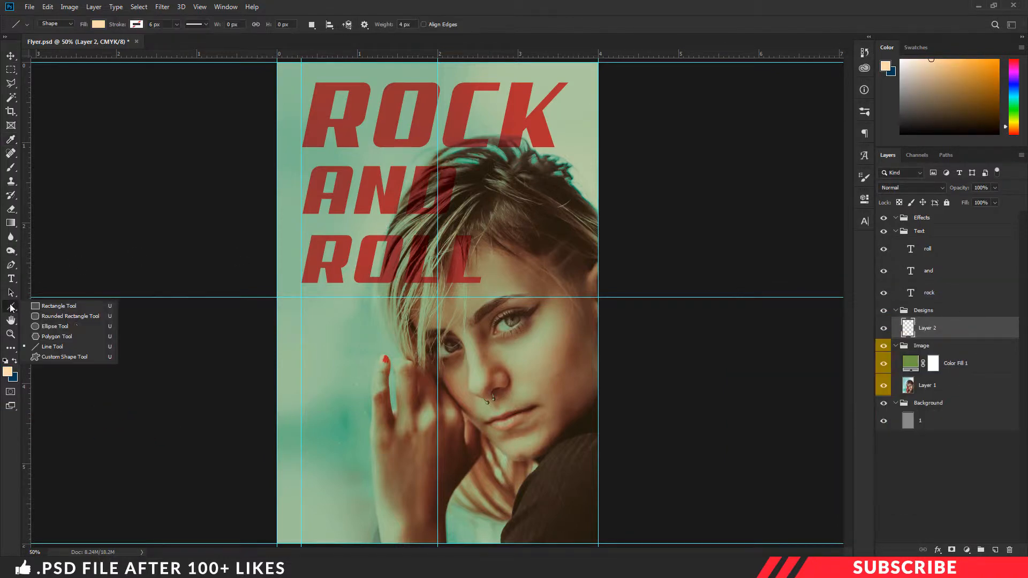
click(46, 349)
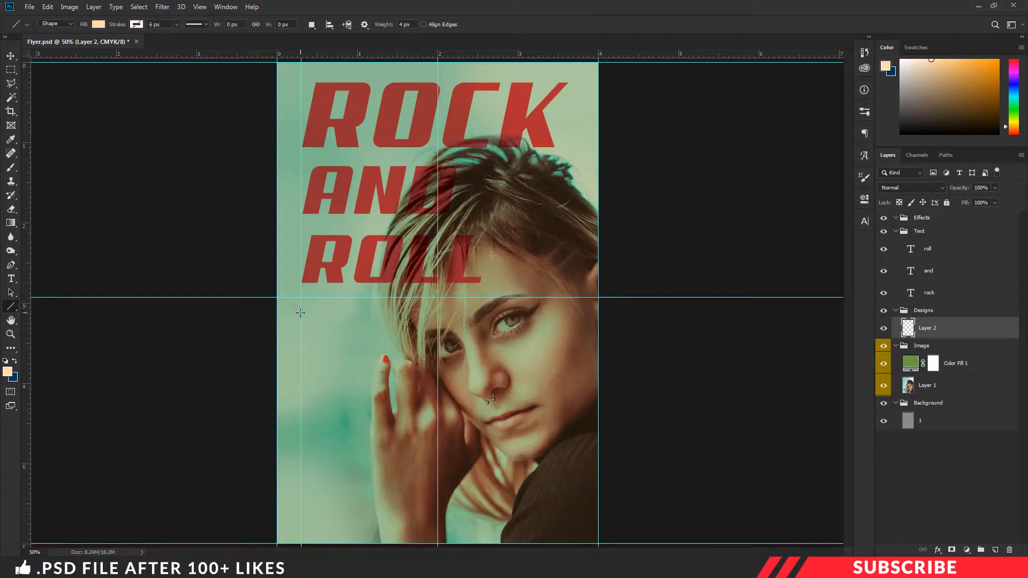
drag(301, 314, 459, 316)
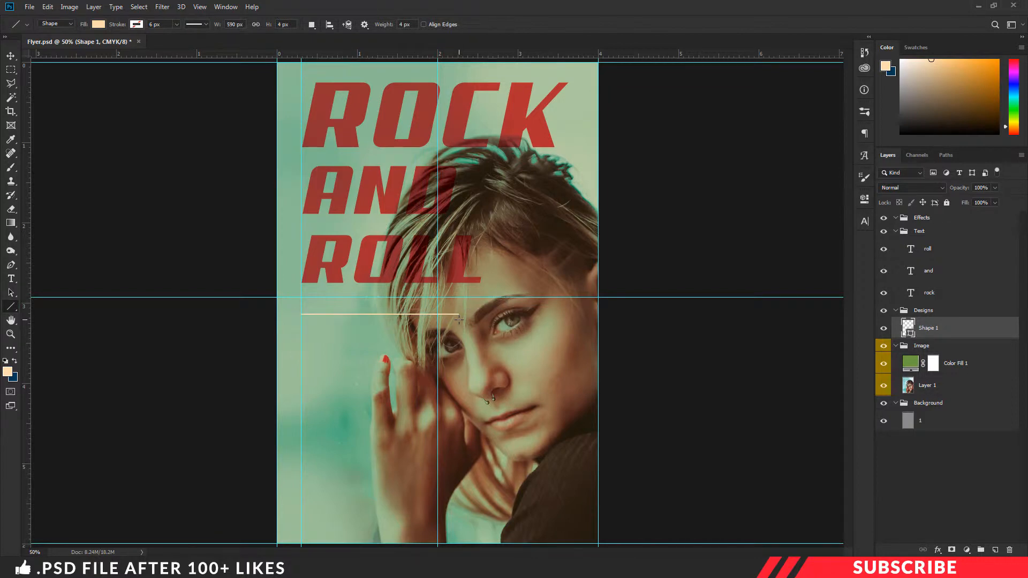
key(v)
drag(394, 319, 394, 318)
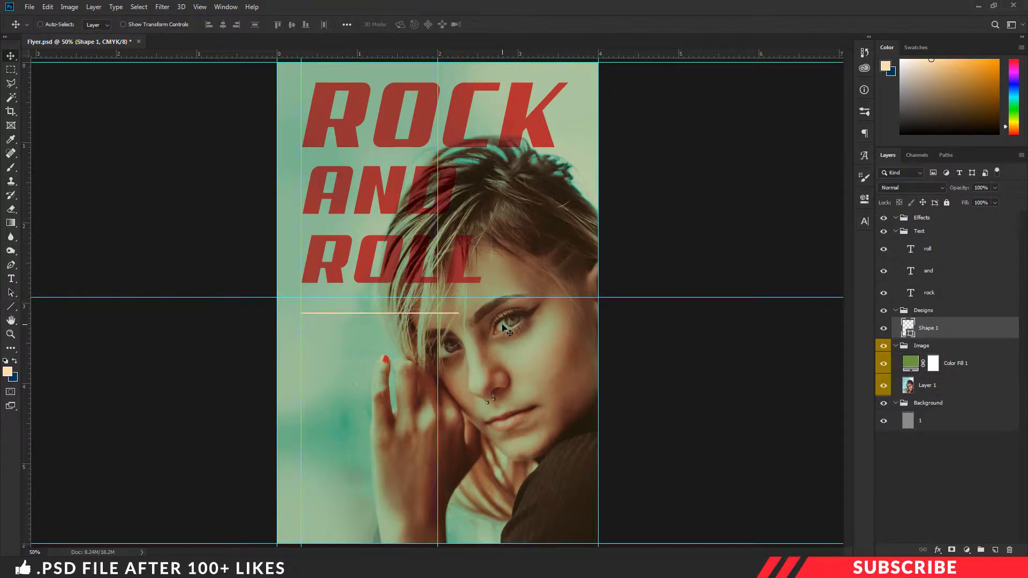
drag(372, 319, 372, 398)
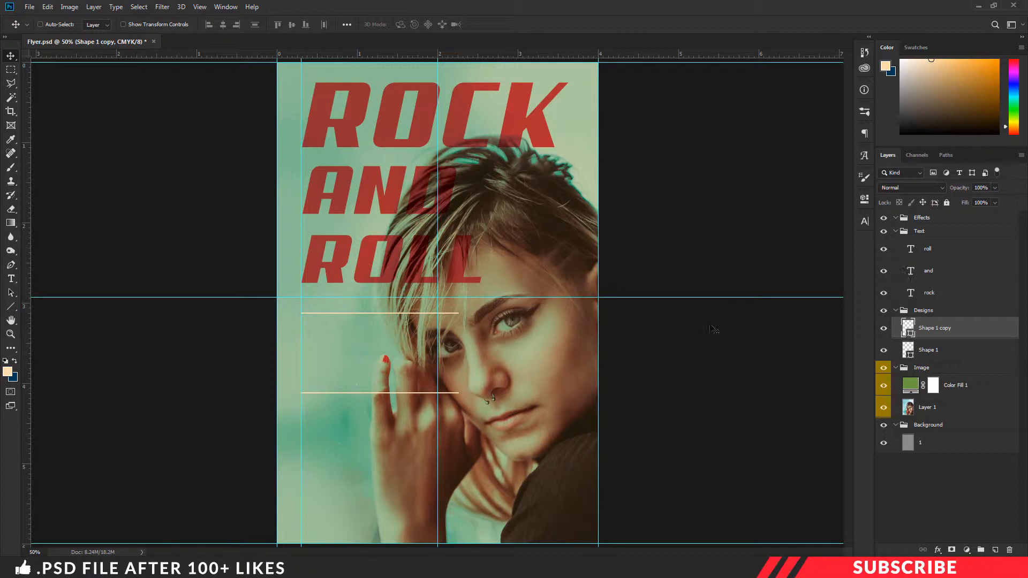
- Add the text "24th" between the two lines in the Text group and set its size to 38 pt
key(t)
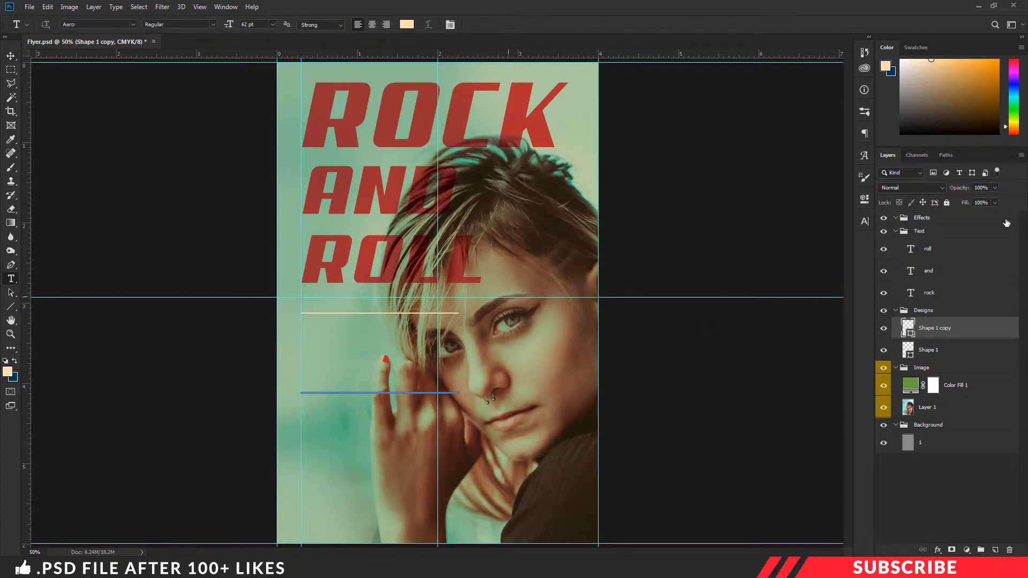
click(942, 232)
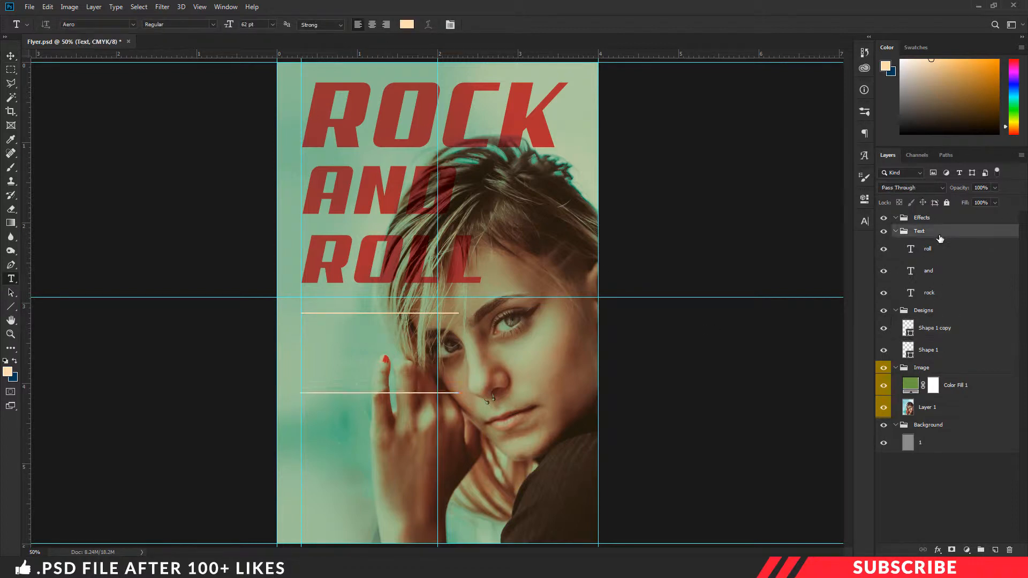
click(321, 345)
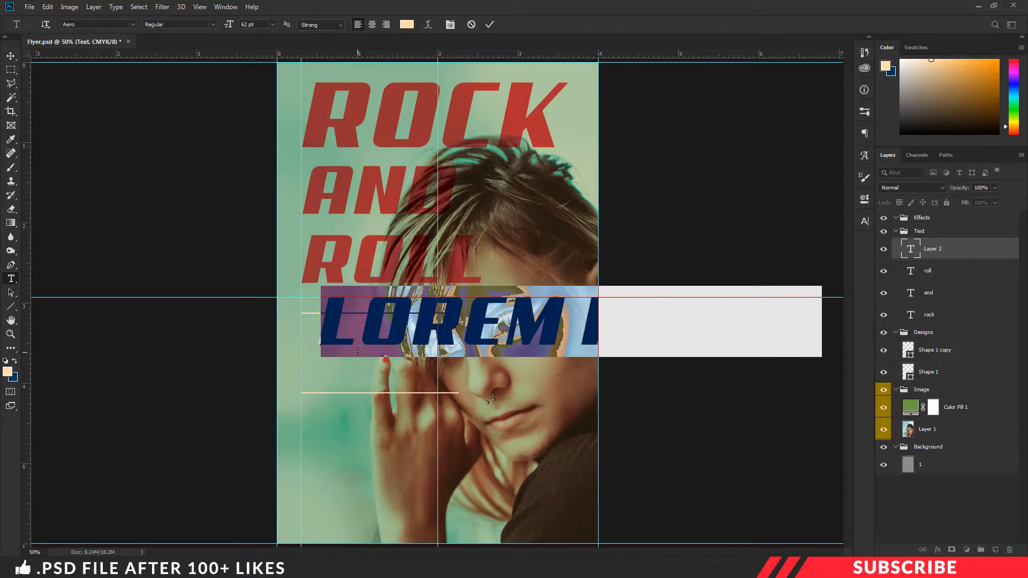
text(2)
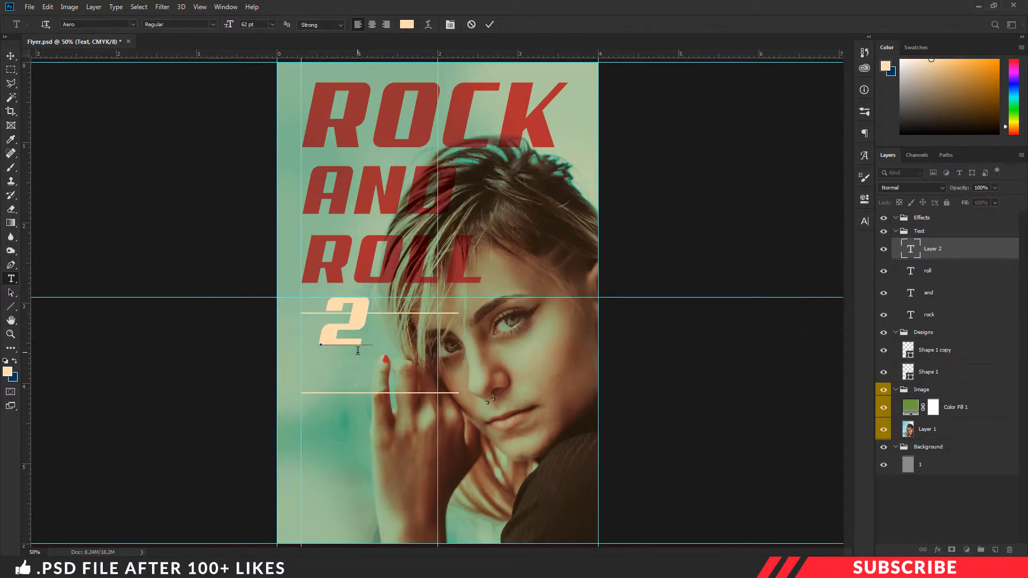
text(4Th)
key(ctrl+Return)
click(389, 321)
key(ctrl+a)
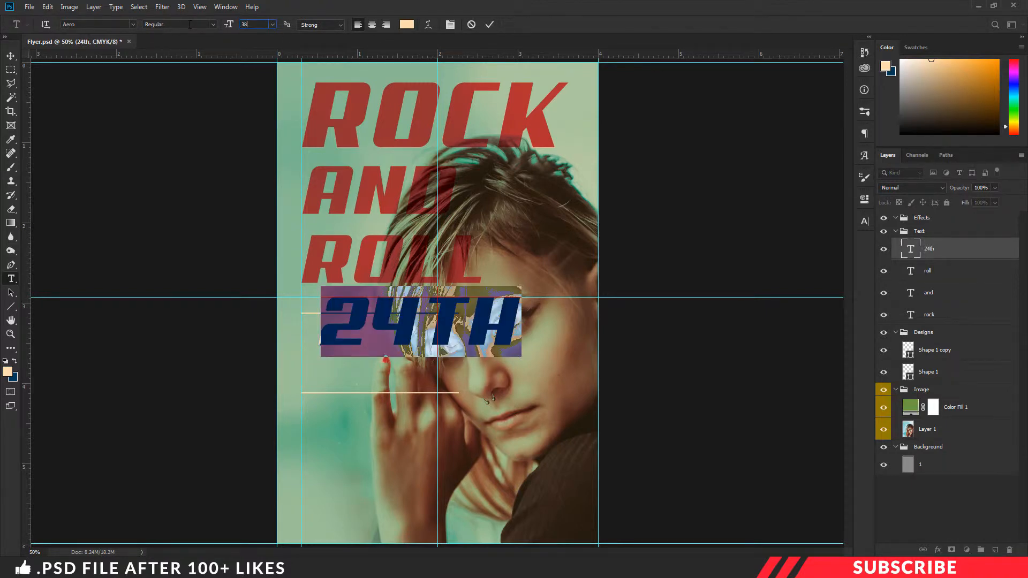
key(Return)
key(ctrl+Return)
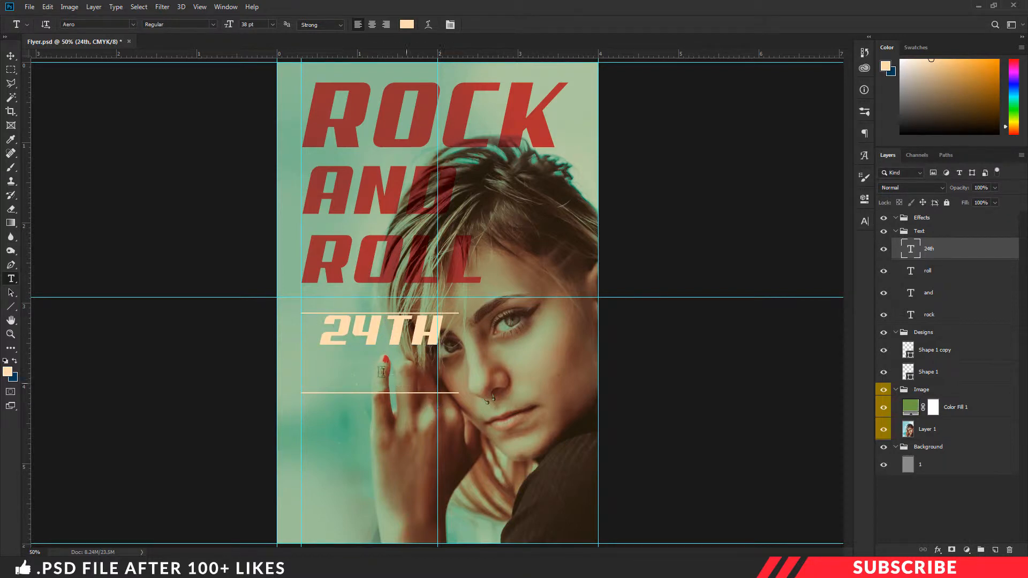
- Align "24th" to the left margin guide under the upper line and duplicate it below as "dec"
click(9, 56)
key(ctrl+plus)
drag(377, 337, 342, 398)
key(ctrl+j)
double_click(343, 399)
text(dec)
key(ctrl+Return)
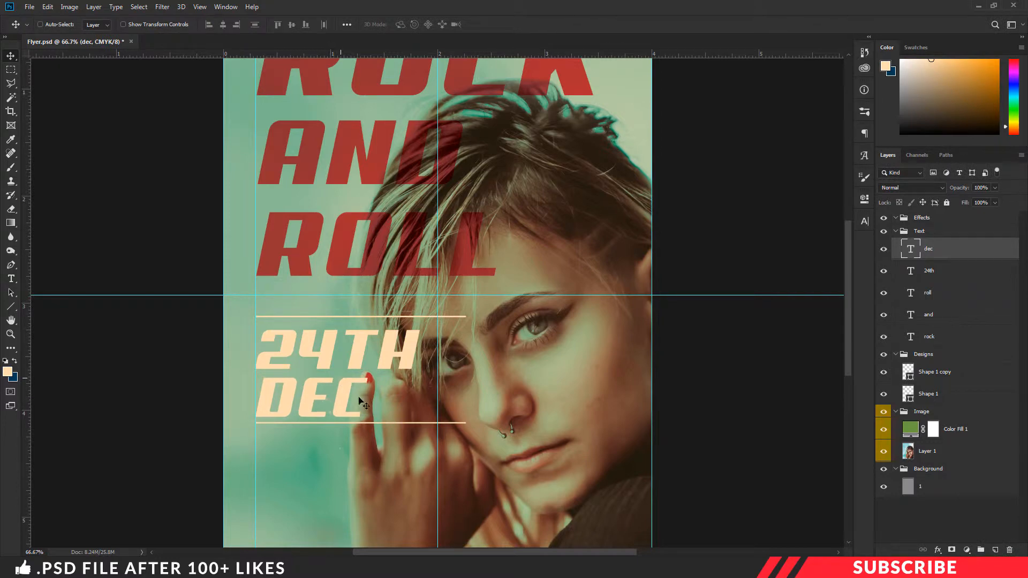
- Nudge the lower line down to leave more space beneath the "dec" text, and fine-tune the upper line
click(944, 376)
key(Down)
key(Down)
key(Down)
key(Down)
key(Down)
key(Down)
key(Down)
key(Down)
key(Down)
key(Down)
key(Down)
key(Down)
key(Down)
key(Down)
key(Down)
key(Down)
key(Down)
key(Down)
key(Down)
key(Down)
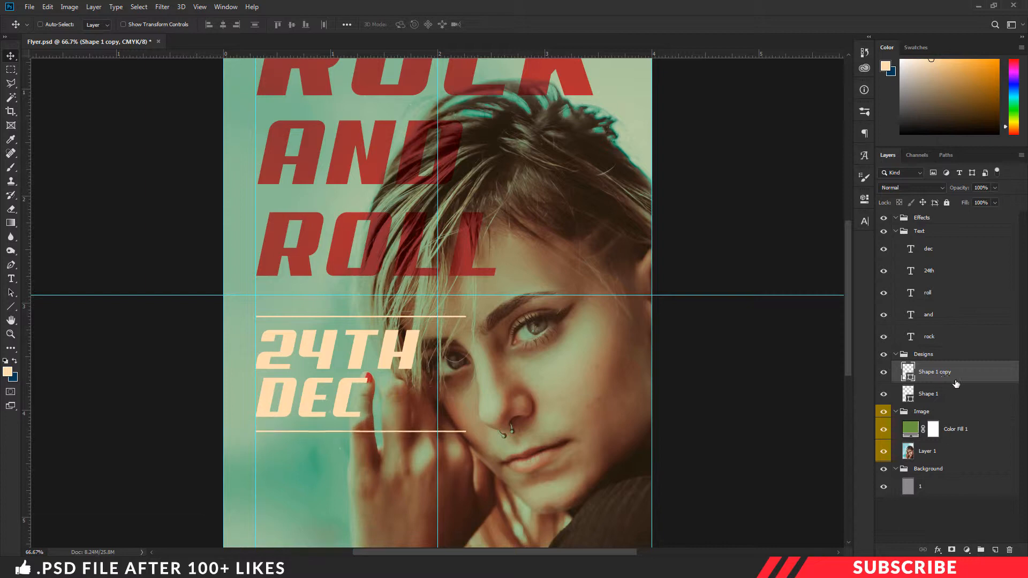
click(940, 396)
key(Down)
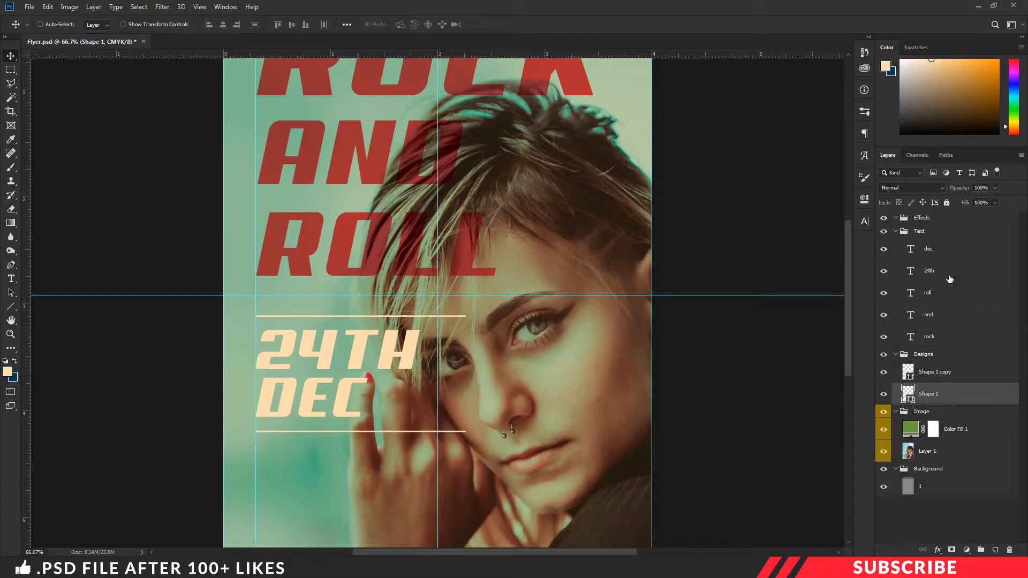
- Add a new layer above "dec" in the Text group and set the foreground colour to a very dark brown
click(946, 254)
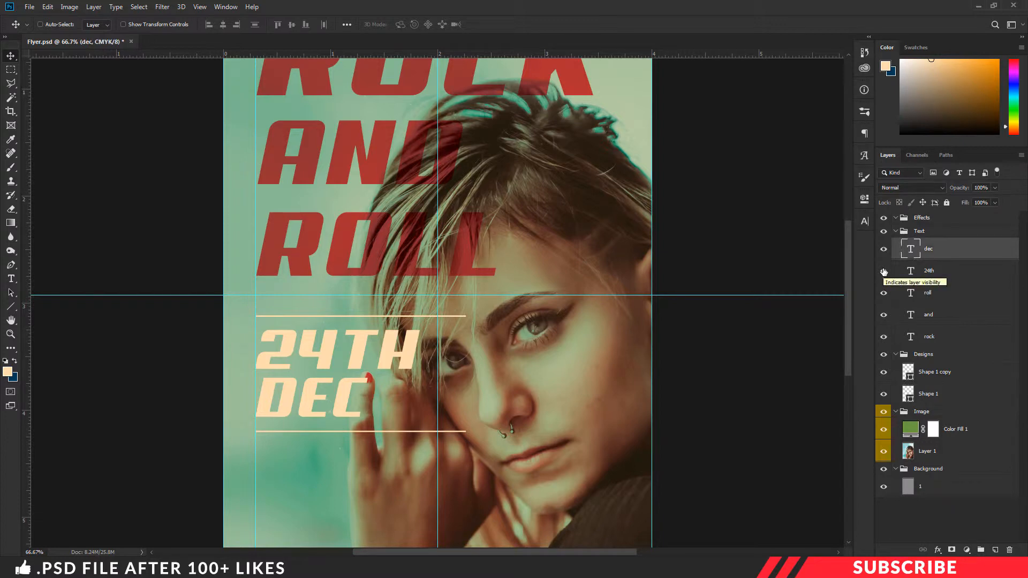
click(995, 550)
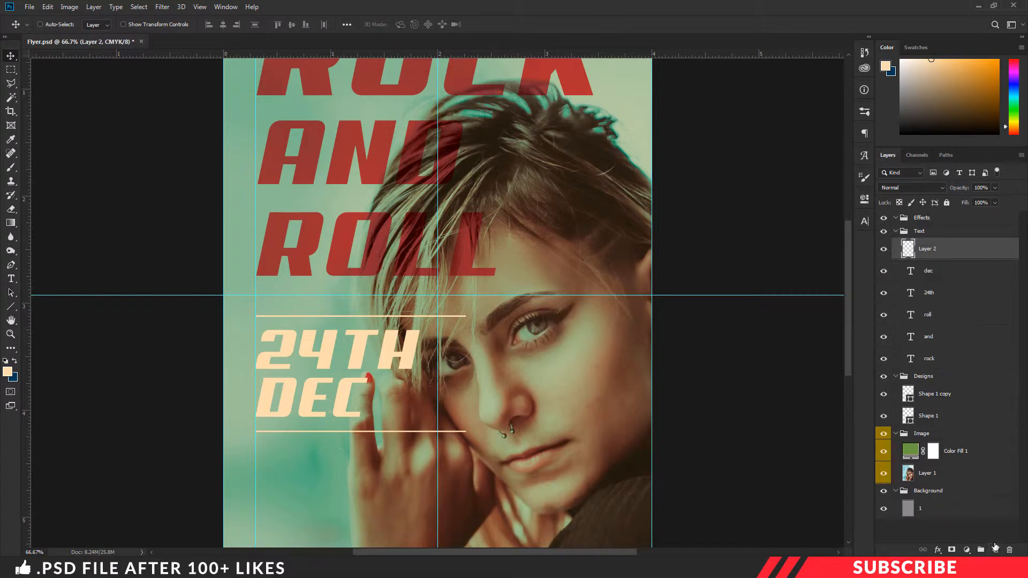
click(9, 373)
drag(760, 437, 744, 438)
click(611, 508)
key(Return)
- Add the text "18+only" at 15 pt below the lower divider line, aligned to the left margin guide
scroll(298, 294, down, 3)
key(t)
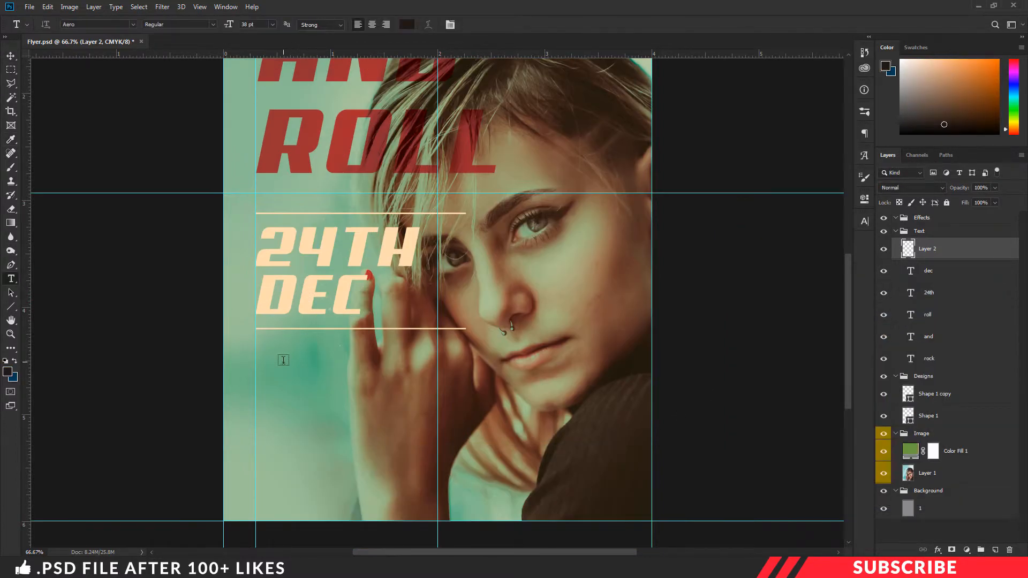
click(283, 359)
text(18+ONLY)
key(ctrl+a)
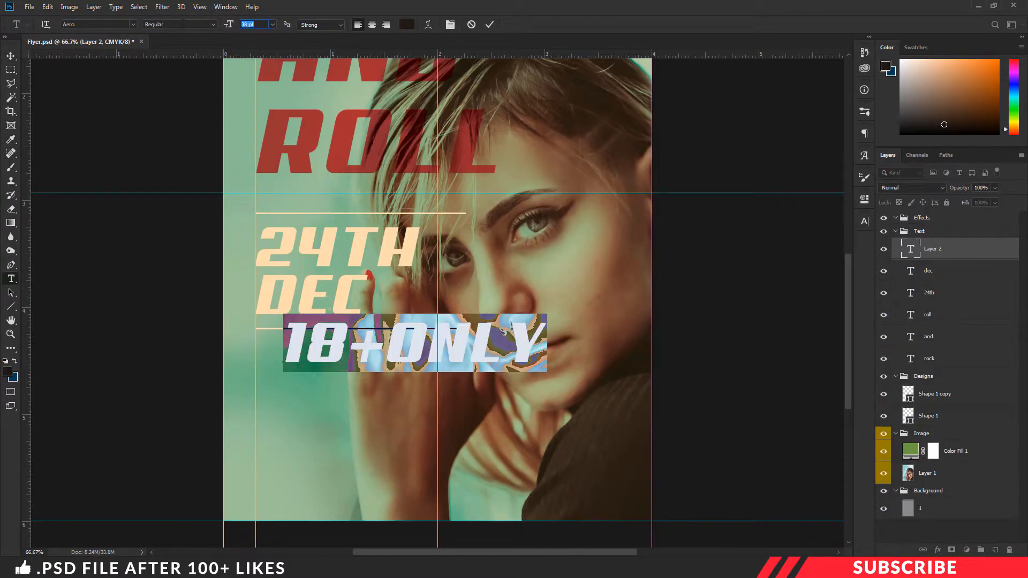
text(15v)
drag(364, 358, 290, 426)
- Add a text line reading "dj.leon | laser x" beneath "18+only" in the same style
key(t)
click(322, 391)
key(ctrl+a)
text(dj .leon | laser x)
key(ctrl+Return)
key(v)
- Add a third text line reading "at23:0 | site.com" below the DJ line
key(t)
click(293, 423)
key(ctrl+a)
text(at23:0 | site.com)
key(ctrl+Return)
key(v)
key(ctrl+minus)
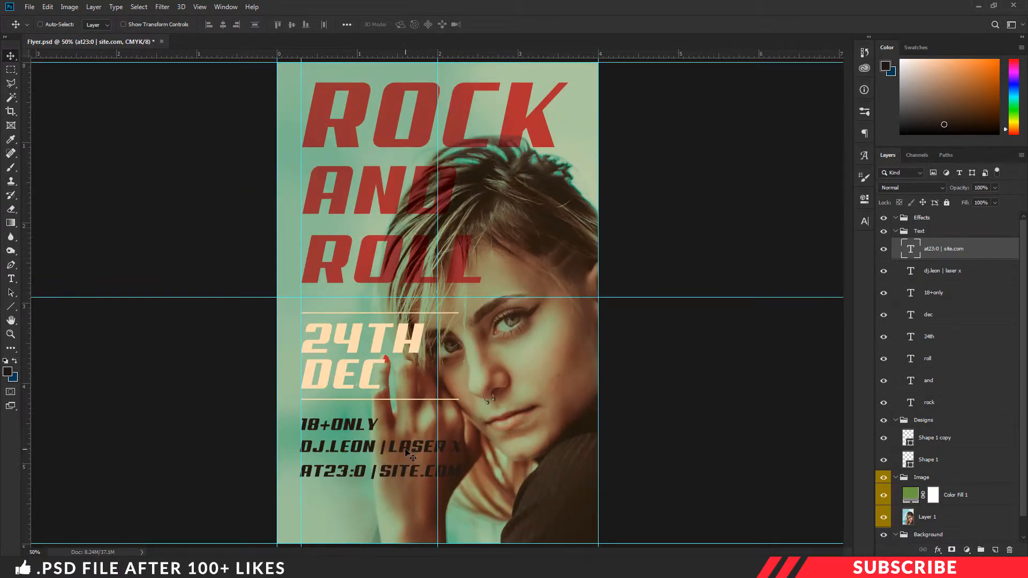
- Collapse the Text group, add a new layer on top of the Image group and set its blend mode to Screen
click(896, 230)
click(953, 303)
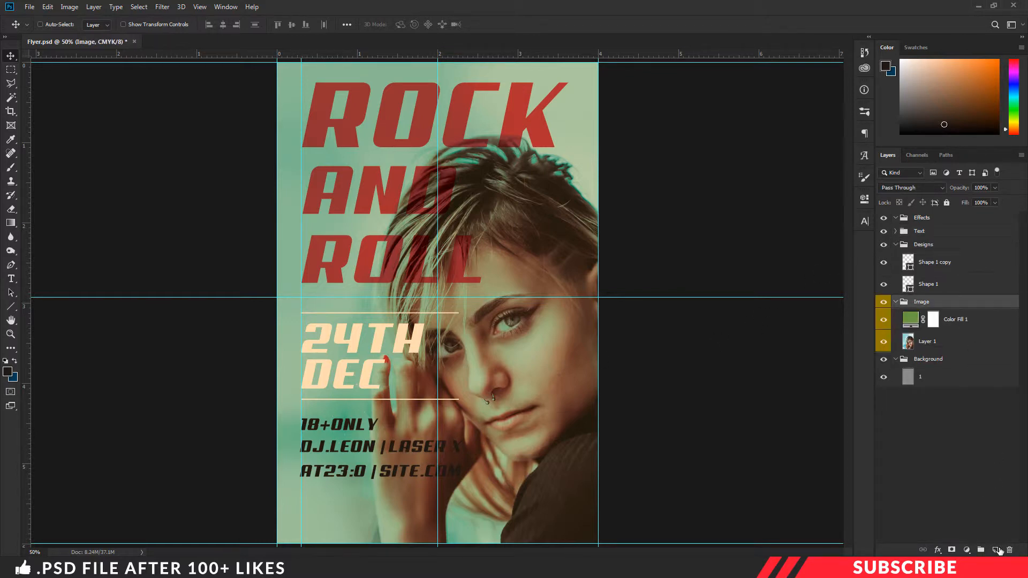
click(995, 550)
click(908, 189)
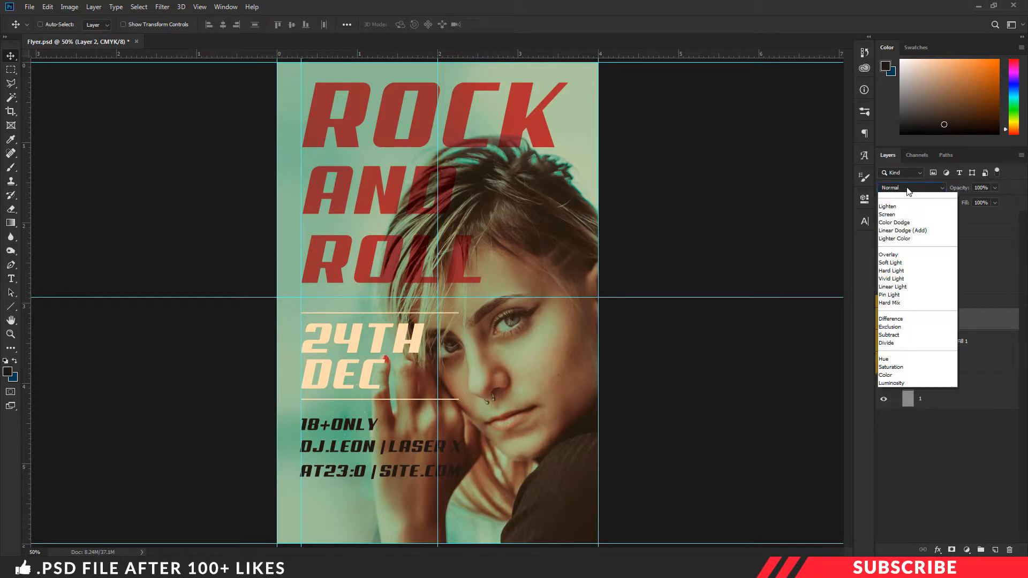
click(917, 278)
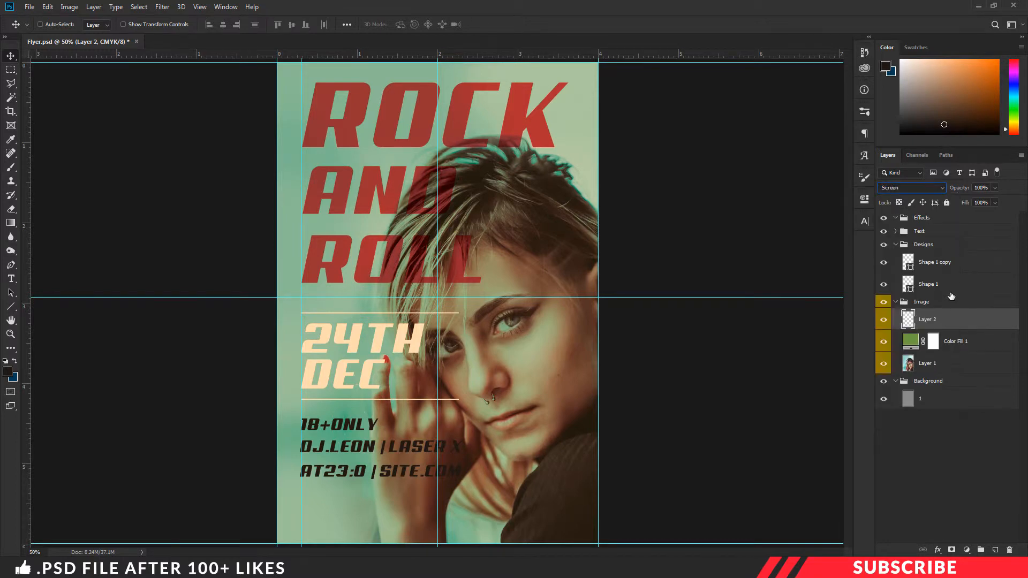
- Set the foreground colour to bright orange ff8022
click(8, 371)
drag(869, 331, 862, 320)
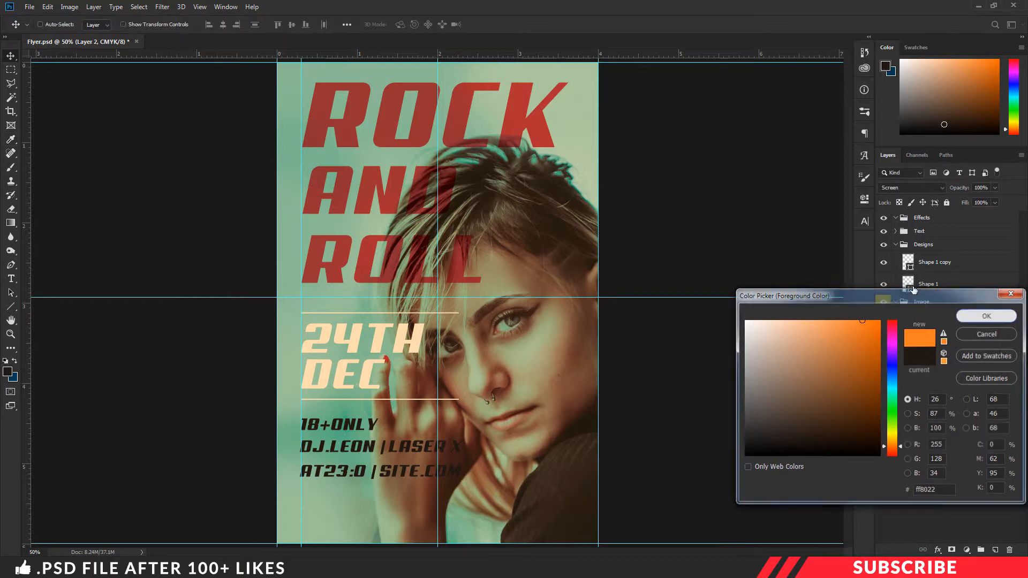
click(1001, 318)
- Paint a warm glow over the lower left of the photo with an 1100 px soft round brush
key(b)
click(50, 24)
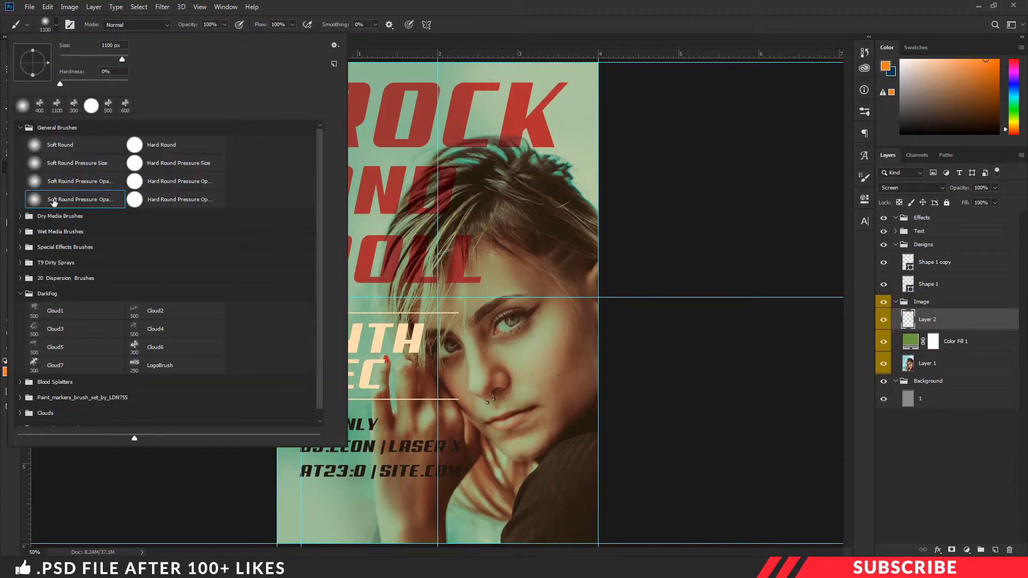
click(73, 200)
click(493, 21)
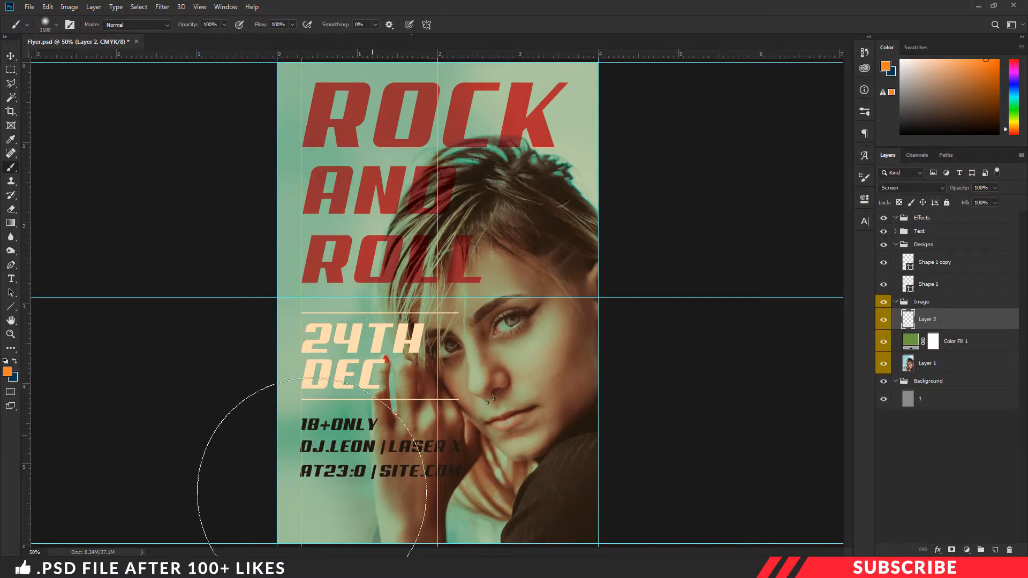
click(338, 478)
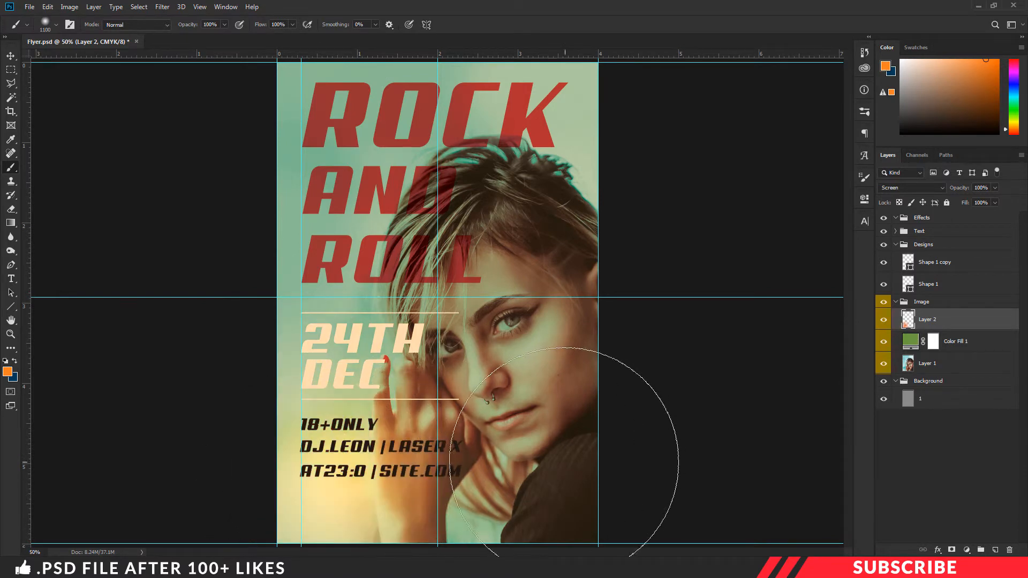
key(v)
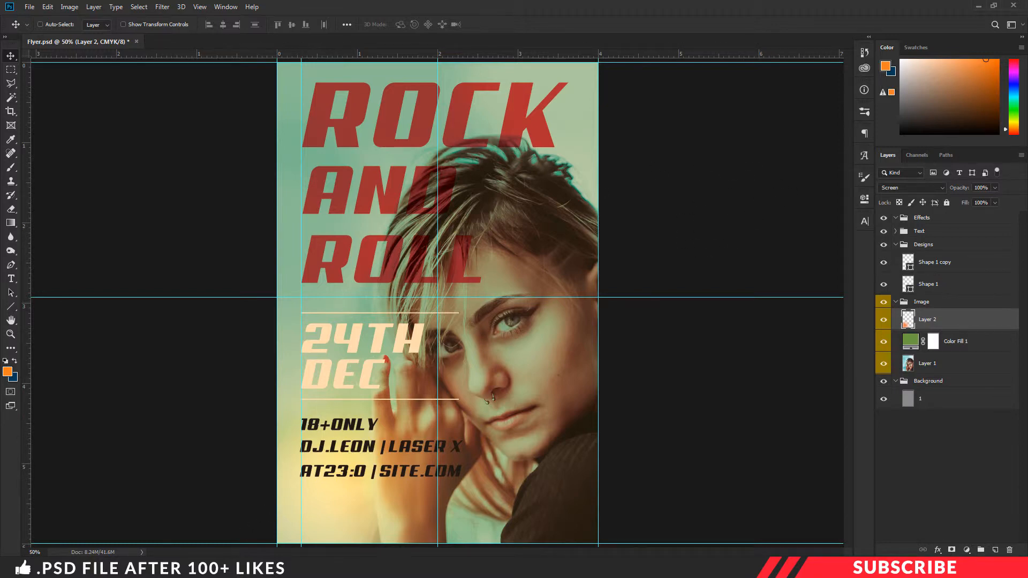
- Open Icons.psd from the PTE33 folder, copy its Icons group onto the flyer and close the icons document
key(alt+Tab)
click(328, 333)
click(341, 208)
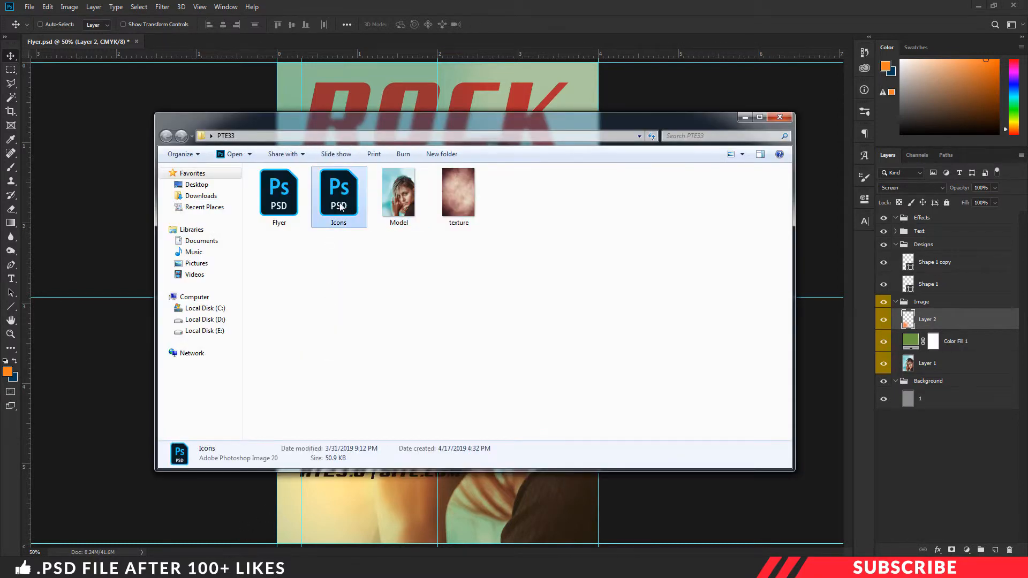
double_click(340, 207)
drag(236, 40, 233, 68)
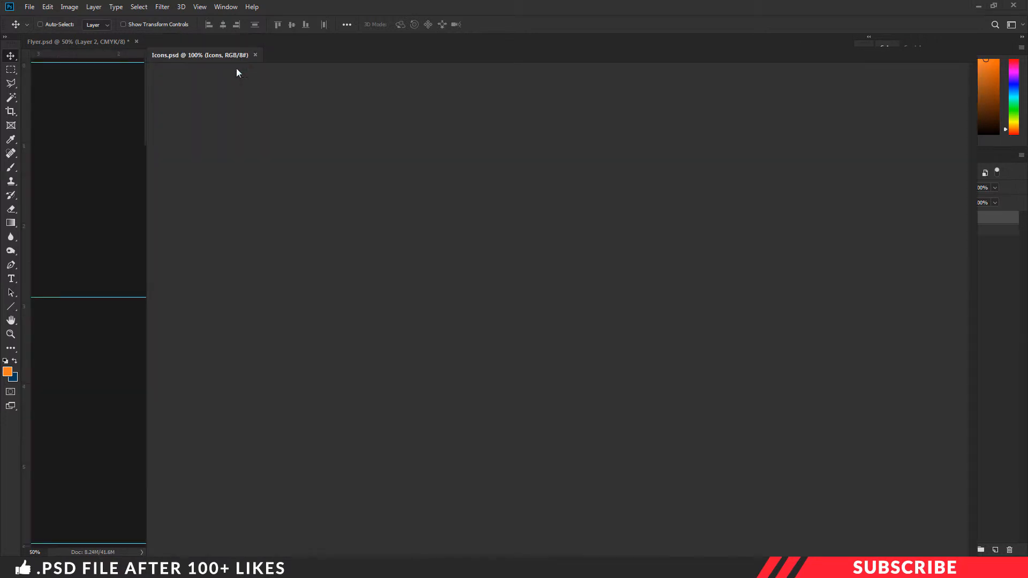
drag(925, 220, 518, 337)
click(356, 57)
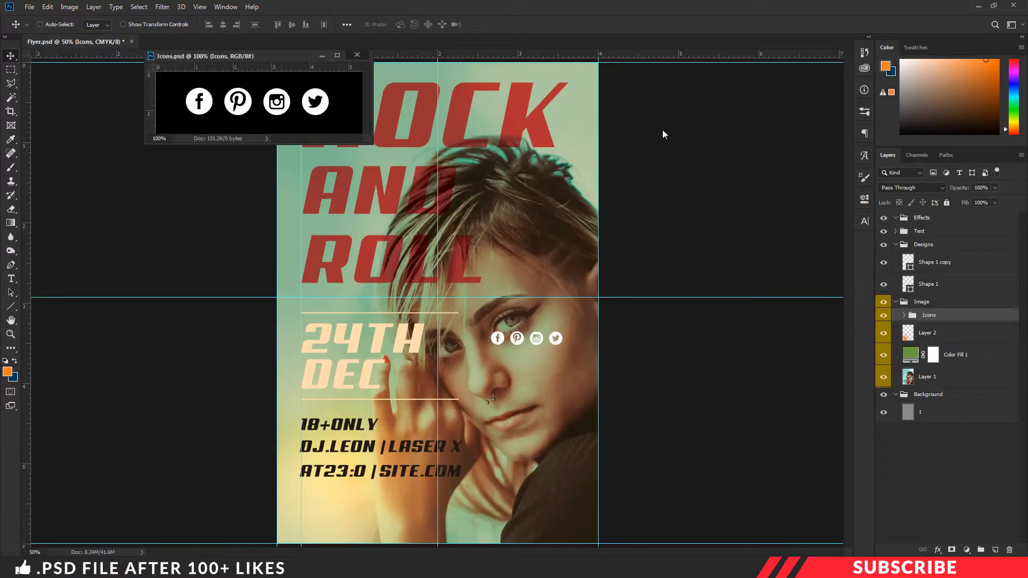
- Place the Icons group between the Effects and Text groups and remove its colour label
drag(937, 316, 956, 227)
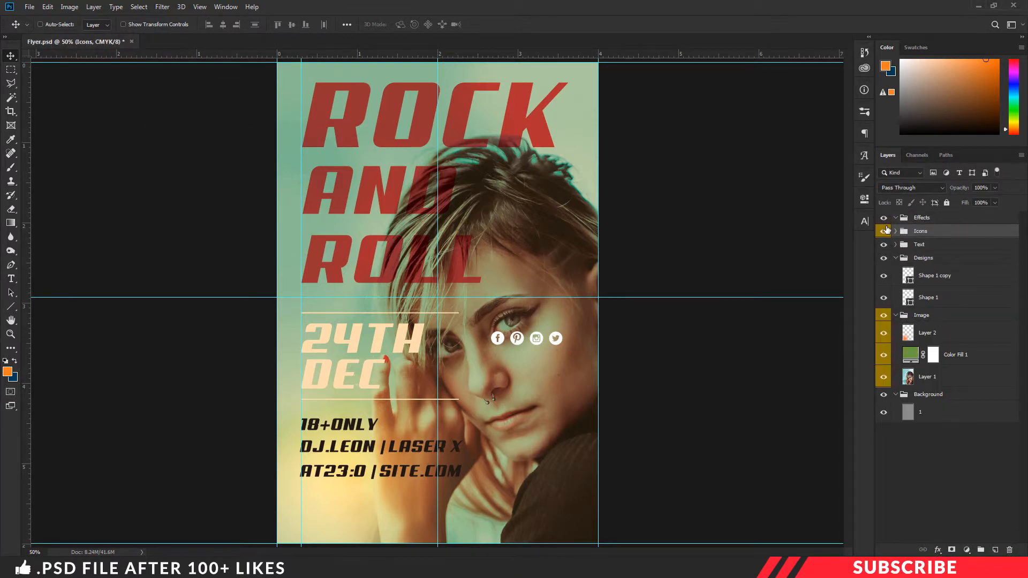
right_click(886, 229)
click(910, 259)
- Move the social media icons below the contact text near the flyer's lower edge and nudge them slightly left
drag(530, 347, 446, 520)
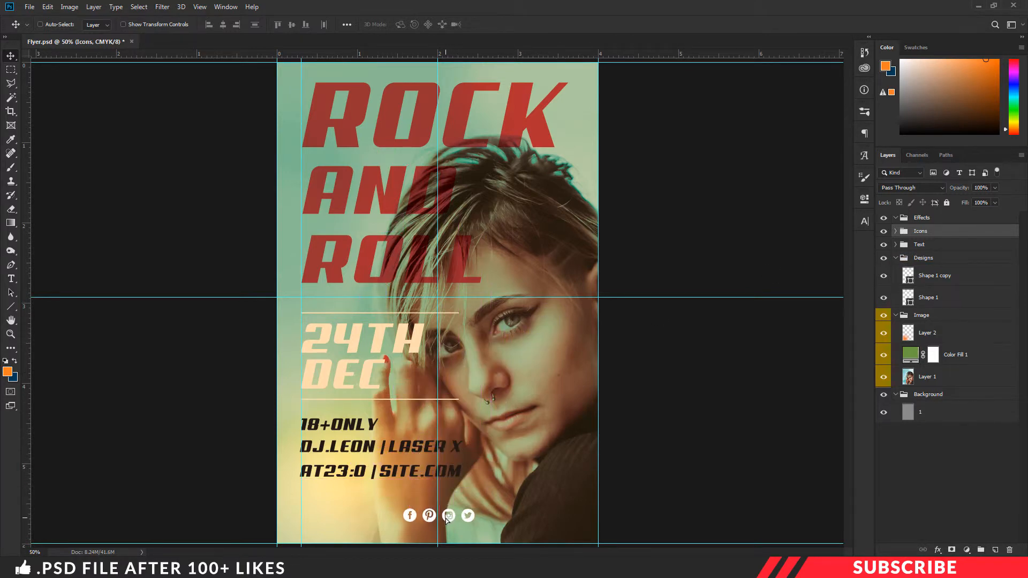
key(Left)
key(Left)
key(Left)
key(Left)
key(Left)
key(Left)
- Recolour the FB, Pin, Insta and Twitter icon shapes in the Icons group to black (000000)
click(895, 231)
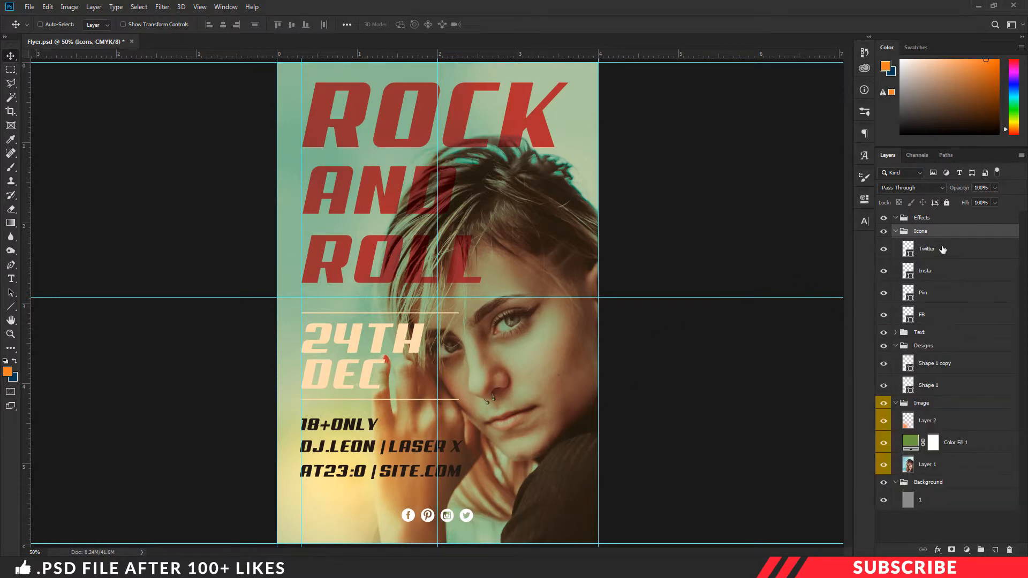
click(913, 320)
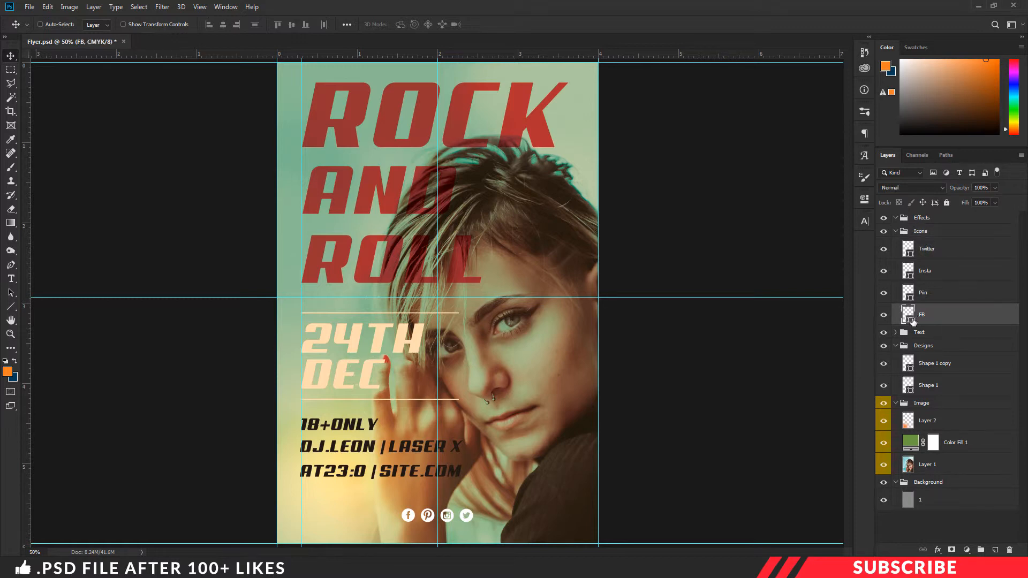
double_click(908, 322)
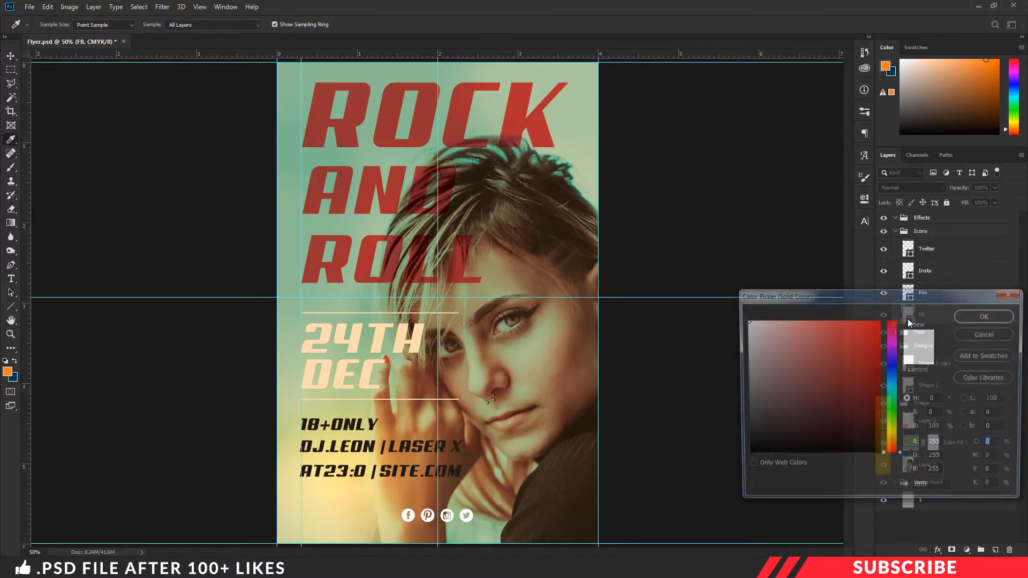
drag(776, 428, 722, 456)
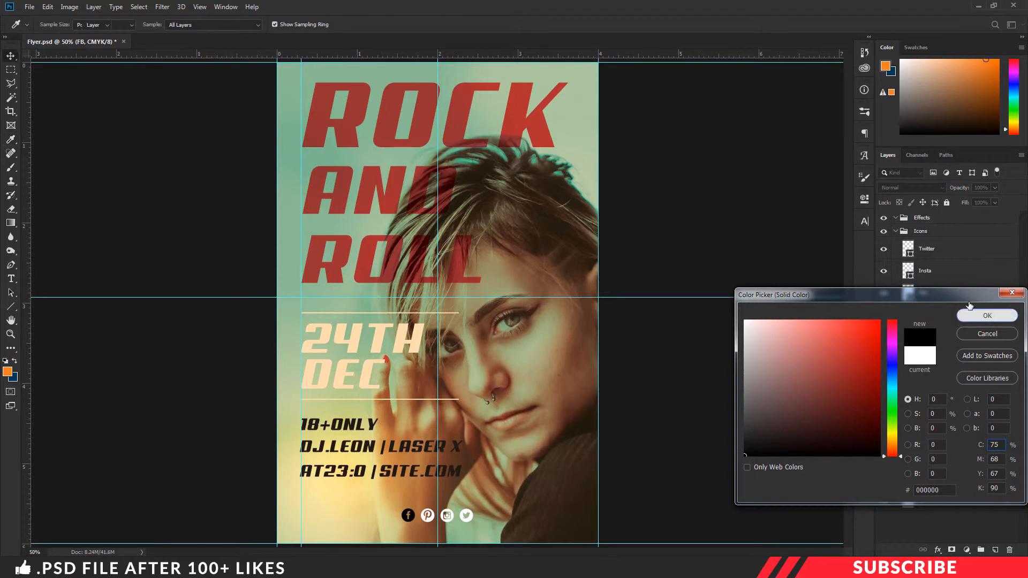
click(987, 315)
double_click(909, 294)
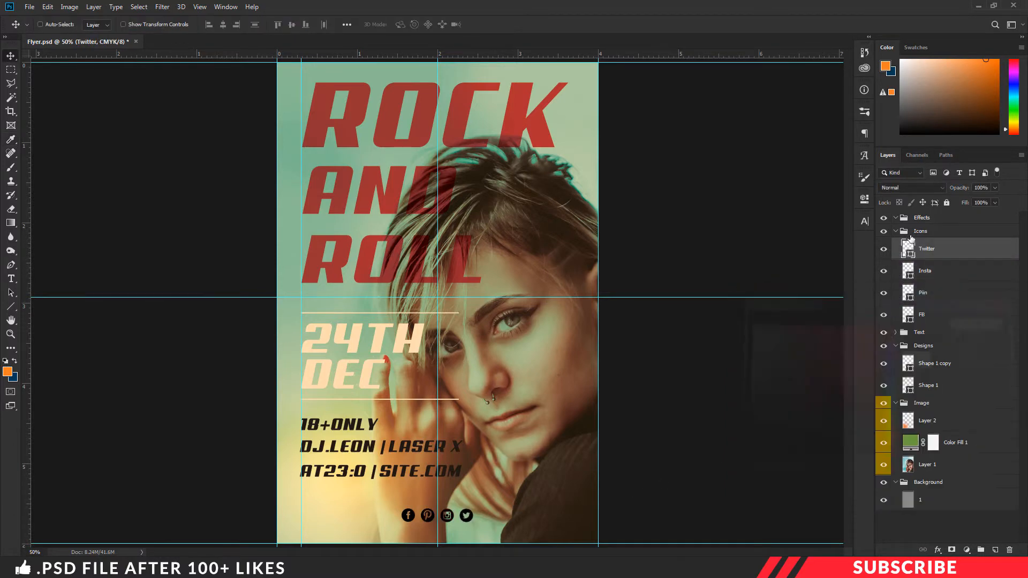
- Collapse the Icons, Designs, Image and Background groups
click(896, 231)
click(895, 258)
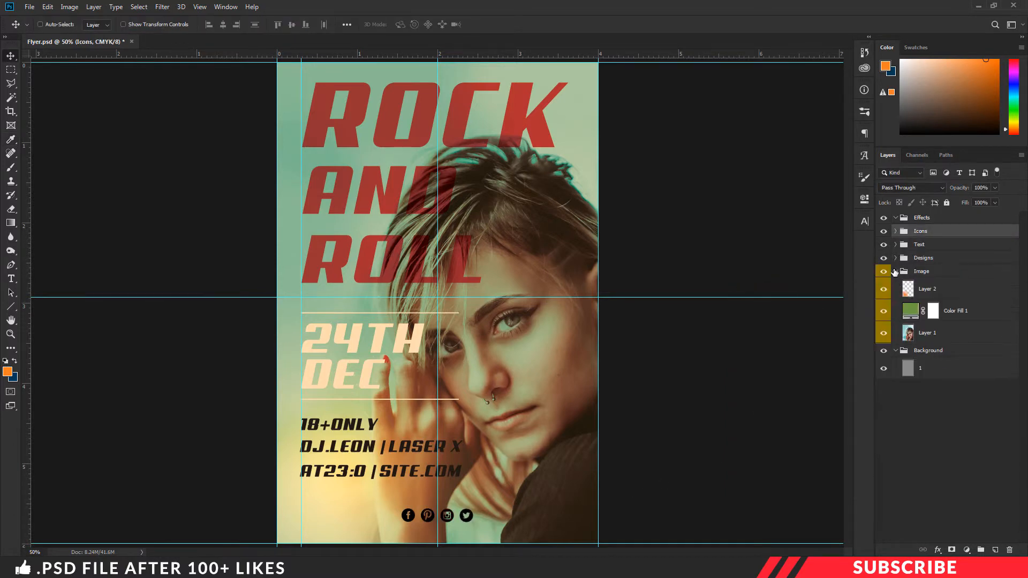
click(895, 272)
click(900, 284)
click(896, 285)
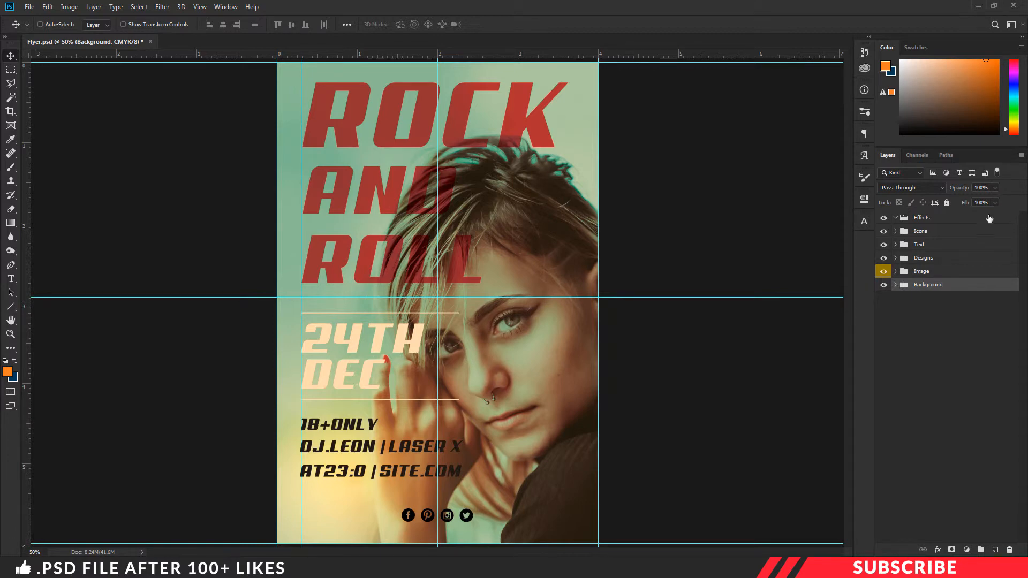
- Add a new layer in the Effects group, fill it with black and set its fill to 0%
click(931, 217)
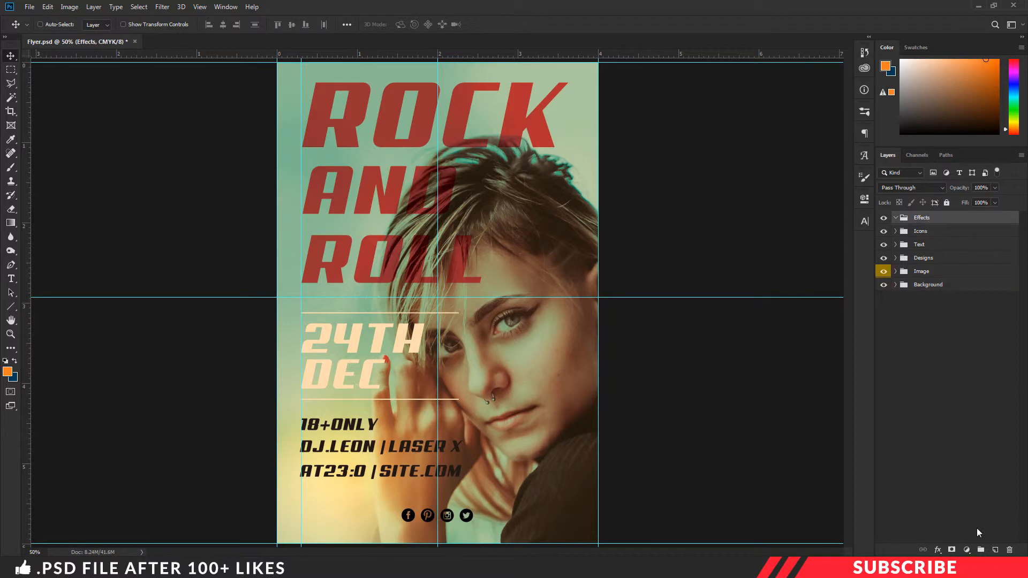
click(994, 550)
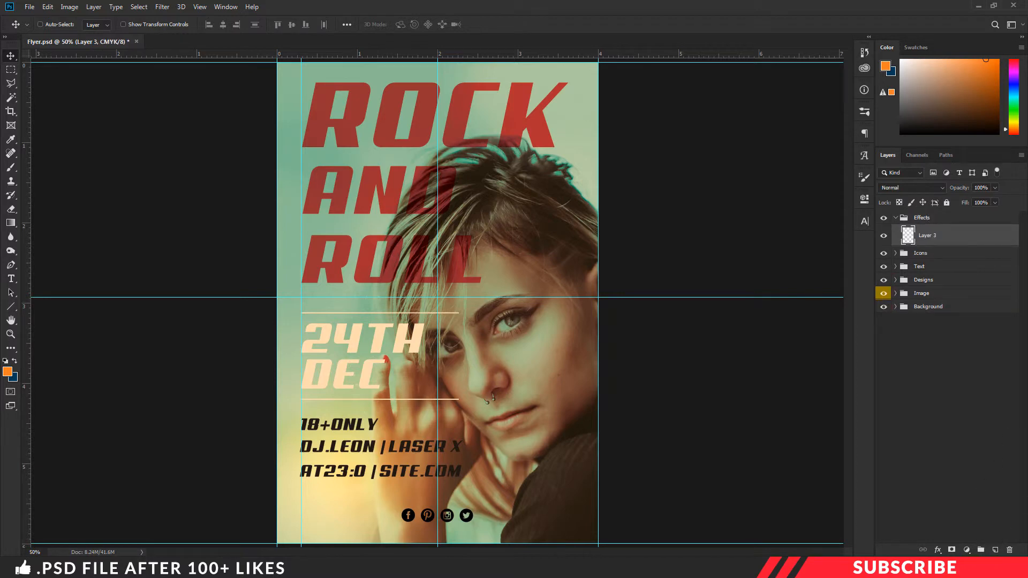
click(9, 371)
drag(786, 429, 743, 457)
click(987, 316)
key(alt+BackSpace)
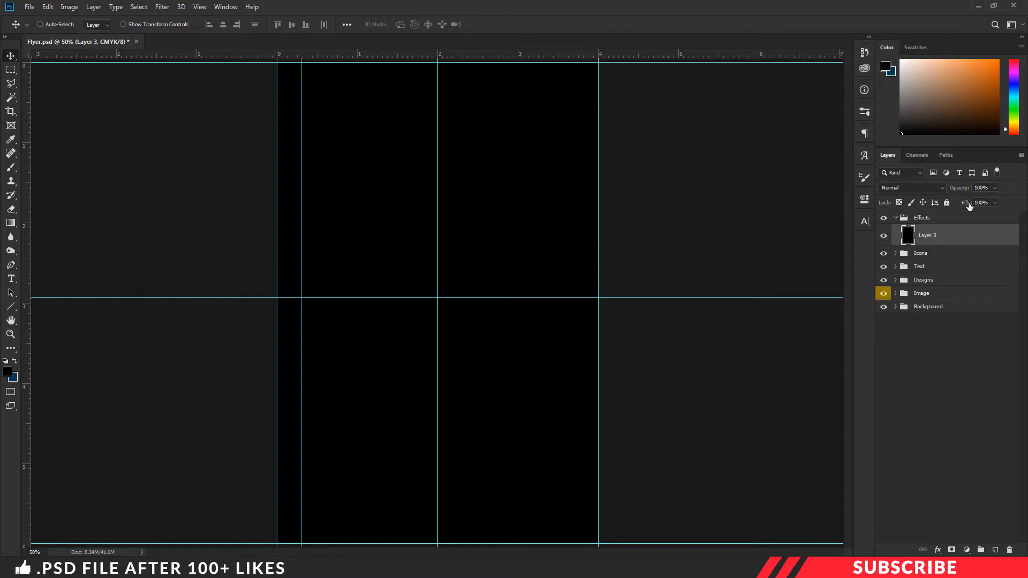
drag(969, 206, 728, 208)
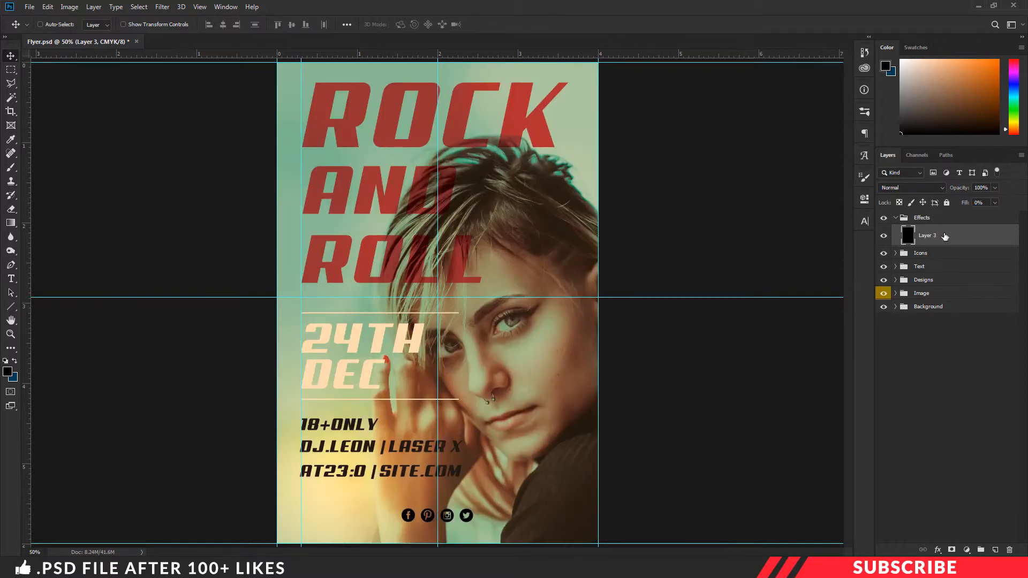
- Add a Pattern Overlay to Layer 3 with the Divide blend mode and 45% opacity
right_click(945, 237)
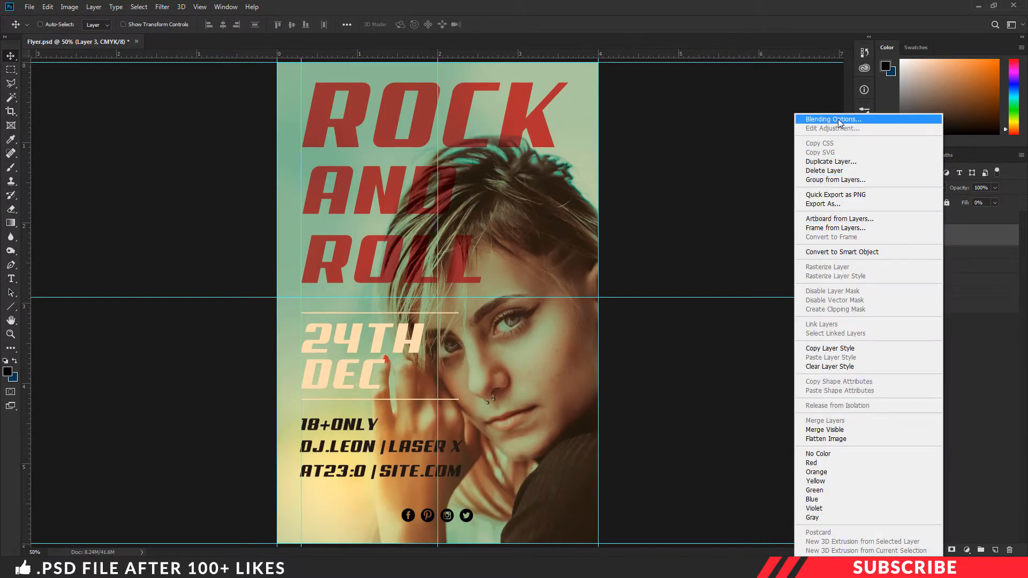
click(835, 119)
click(647, 356)
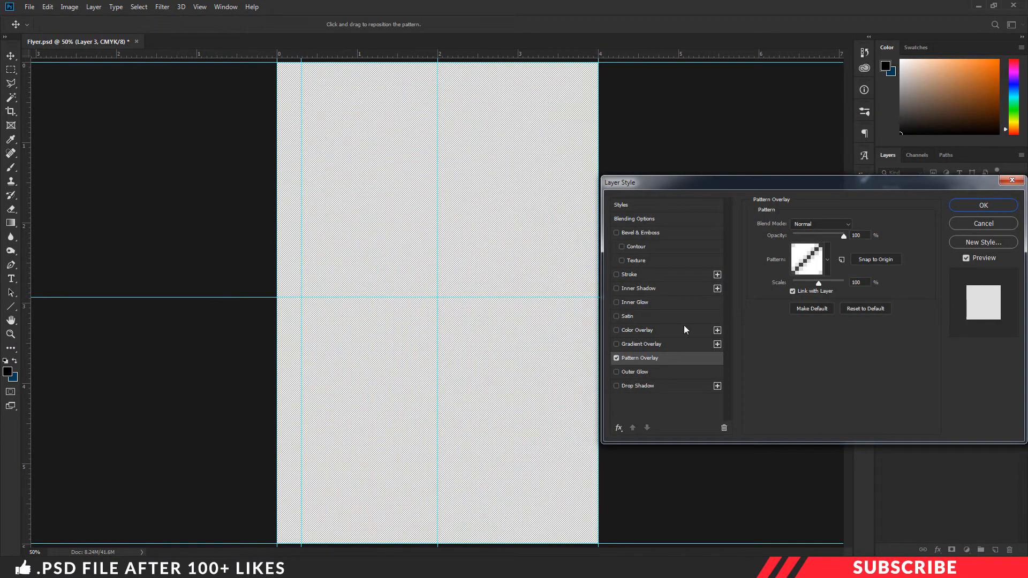
click(821, 224)
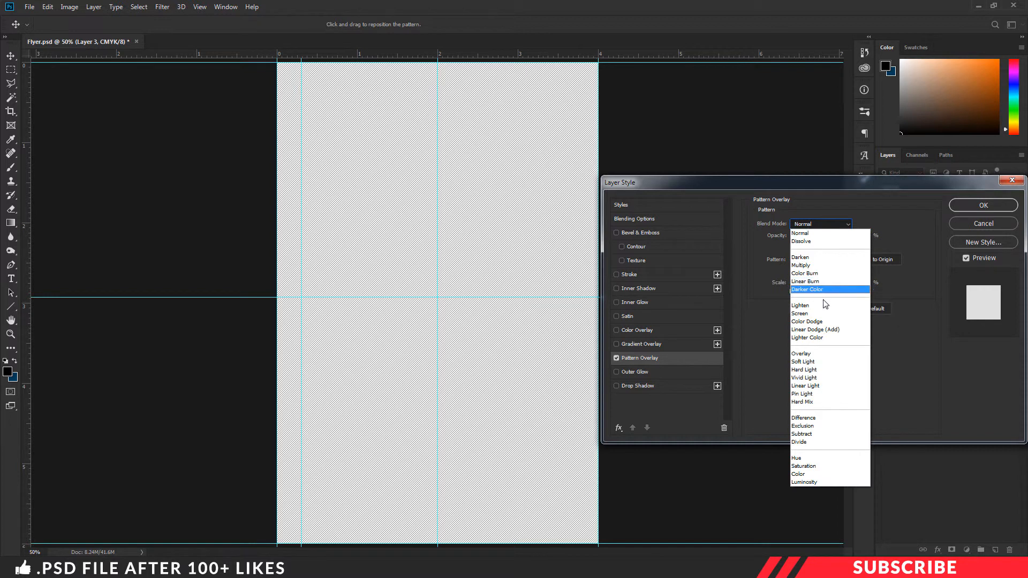
click(802, 442)
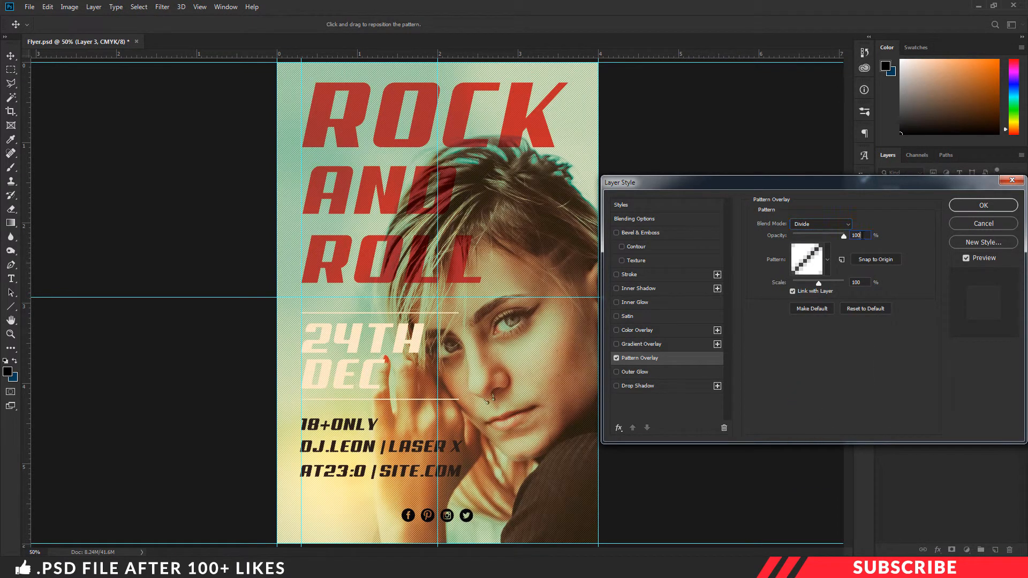
text(45)
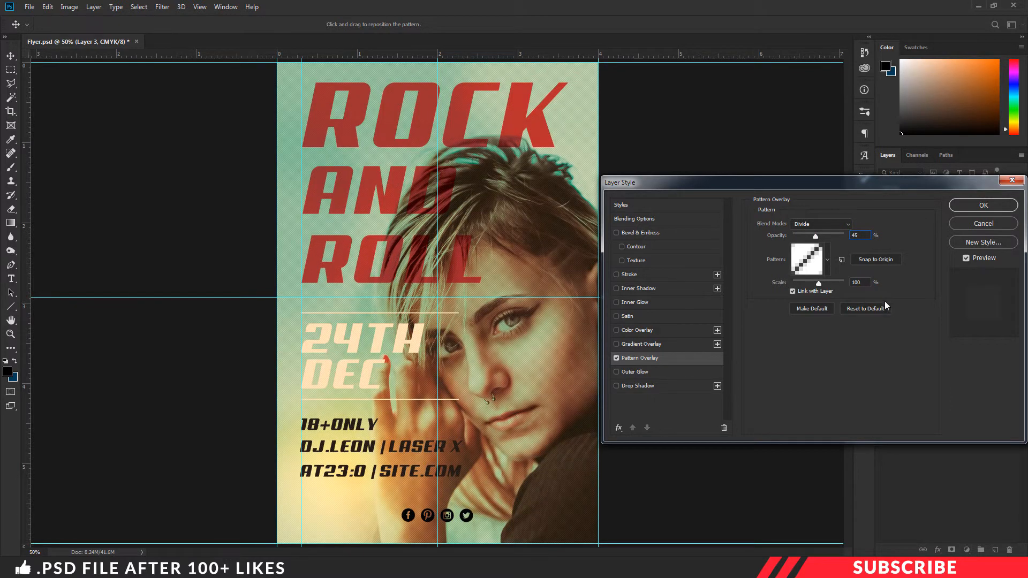
- Use the diagonal line pattern for the overlay, set its scale to 245% and apply the layer style
click(827, 260)
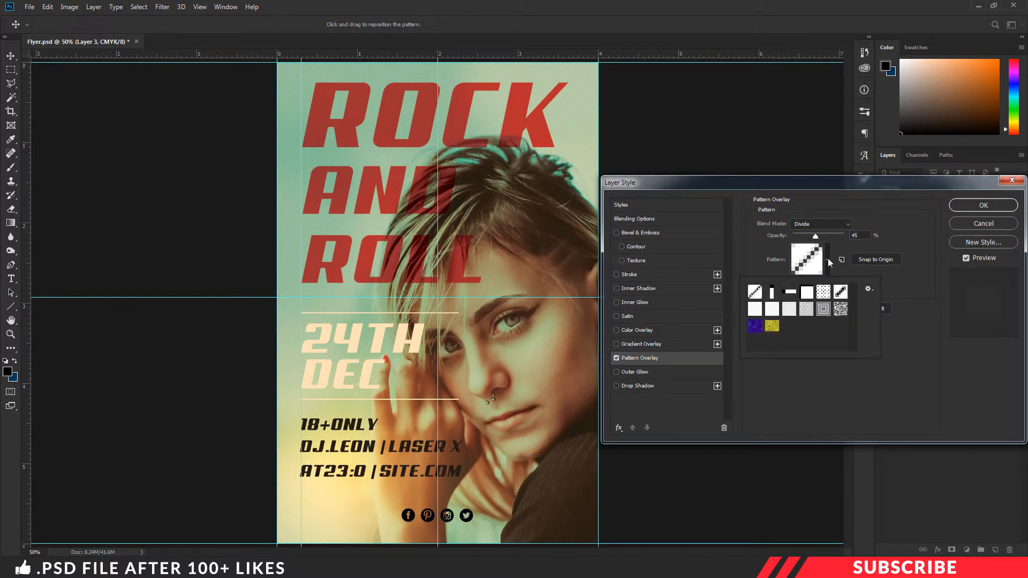
click(754, 292)
click(755, 253)
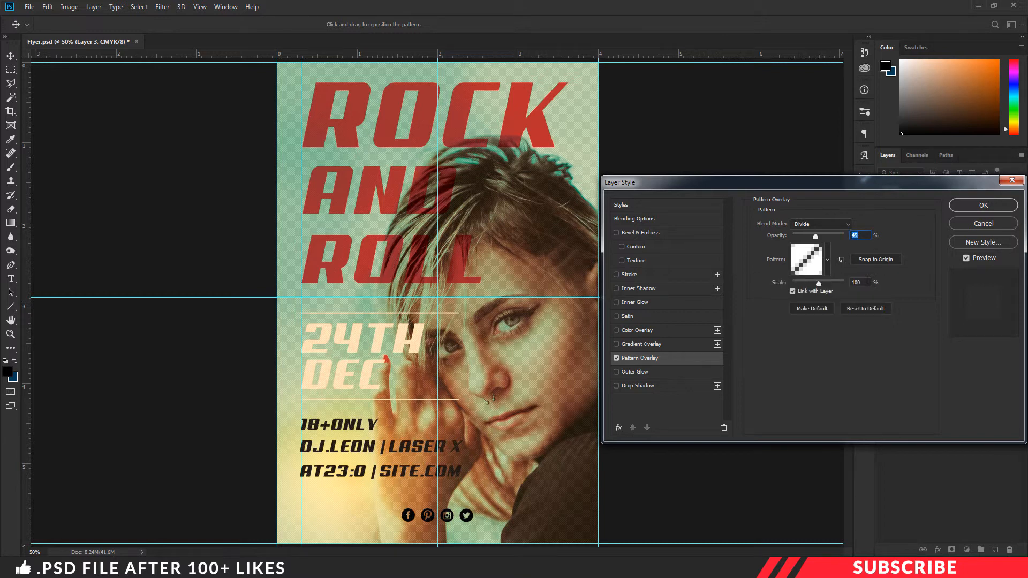
text(245)
click(987, 206)
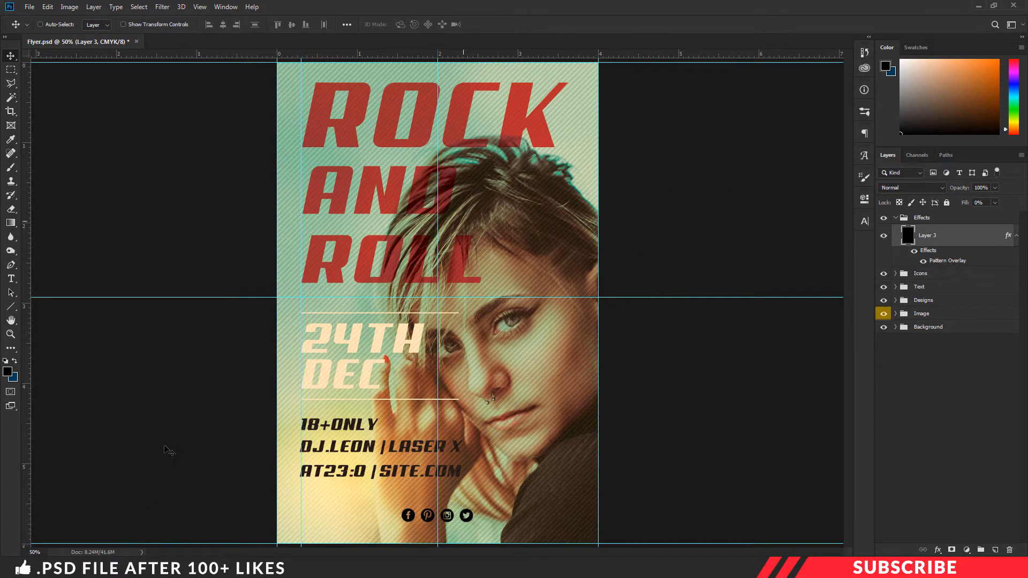
- Switch to the PTE33 folder in the file explorer and open the texture image in Photoshop
click(190, 567)
click(451, 209)
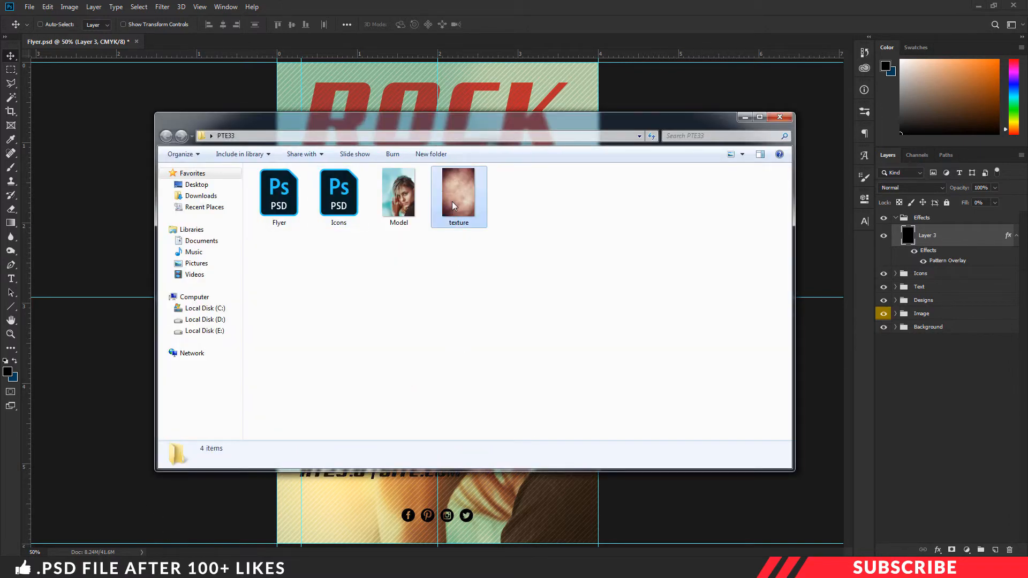
right_click(452, 201)
mouse_move(480, 325)
click(631, 322)
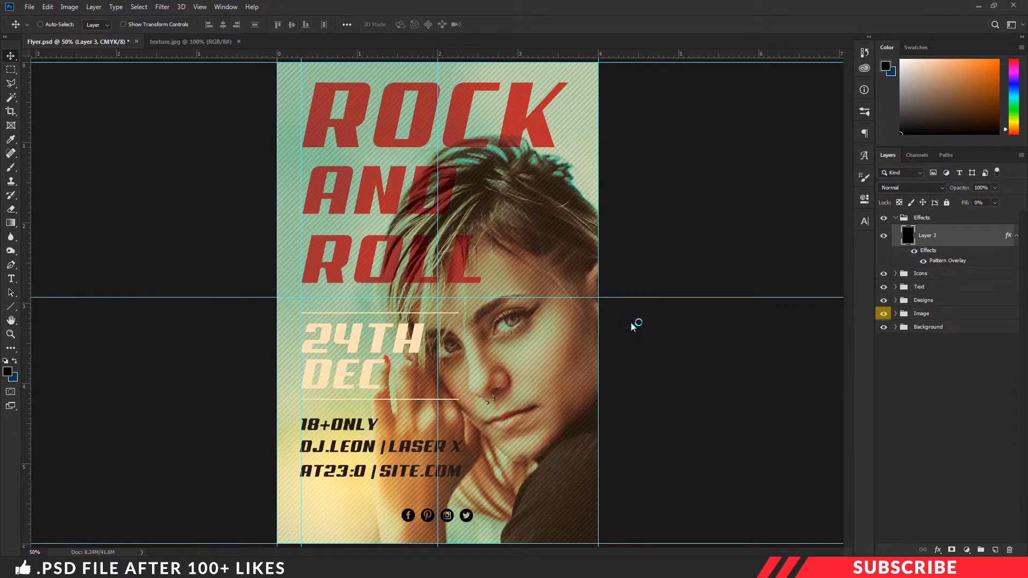
- Float the texture.jpg window, copy its image into the flyer above Layer 3 and close the texture document
drag(207, 42, 201, 75)
drag(310, 177, 529, 144)
click(471, 64)
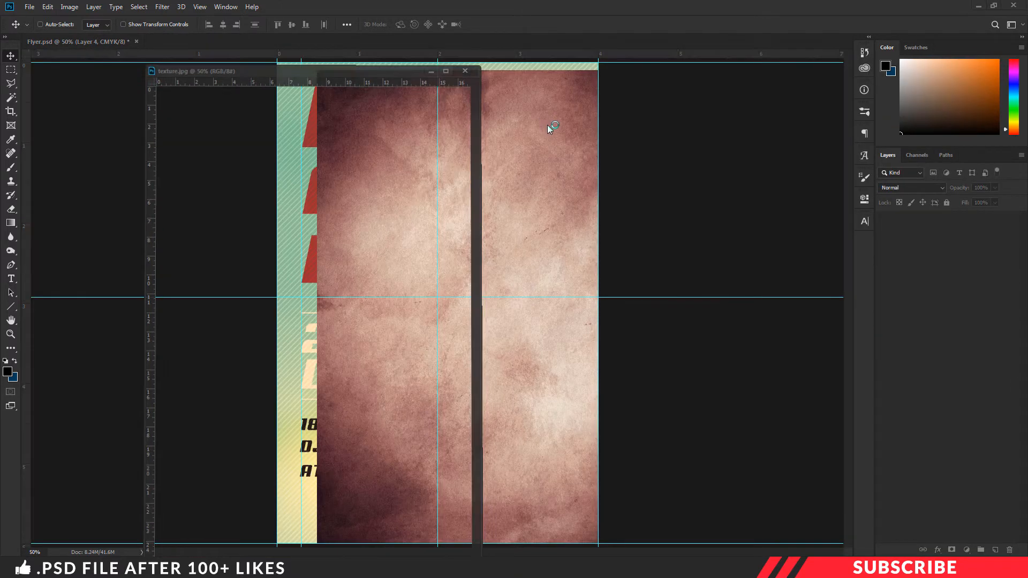
- Free Transform the texture layer, scaling it to about 103% and positioning it to cover the whole flyer
key(ctrl+minus)
key(ctrl+t)
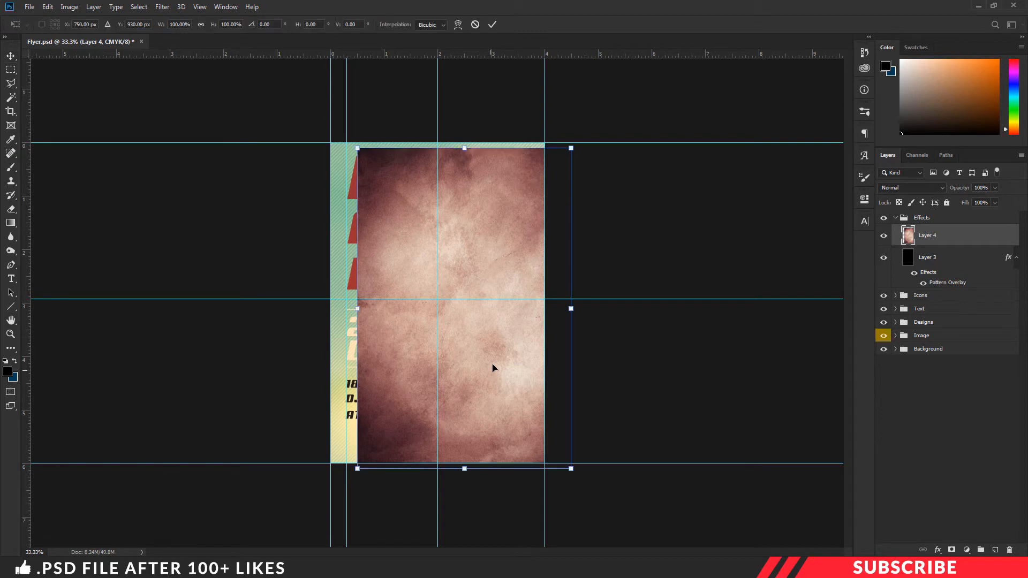
drag(451, 348, 464, 353)
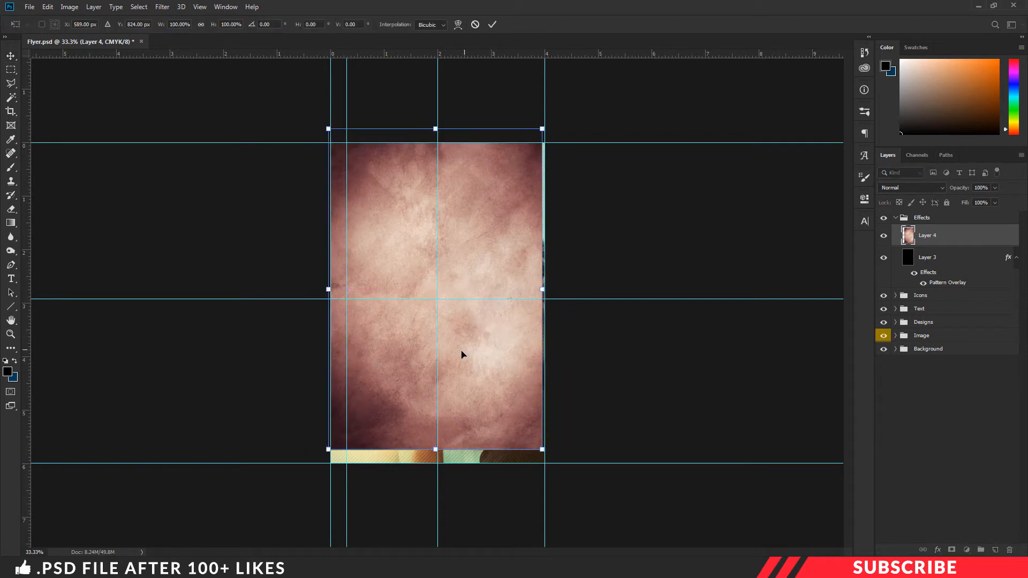
drag(543, 458, 550, 468)
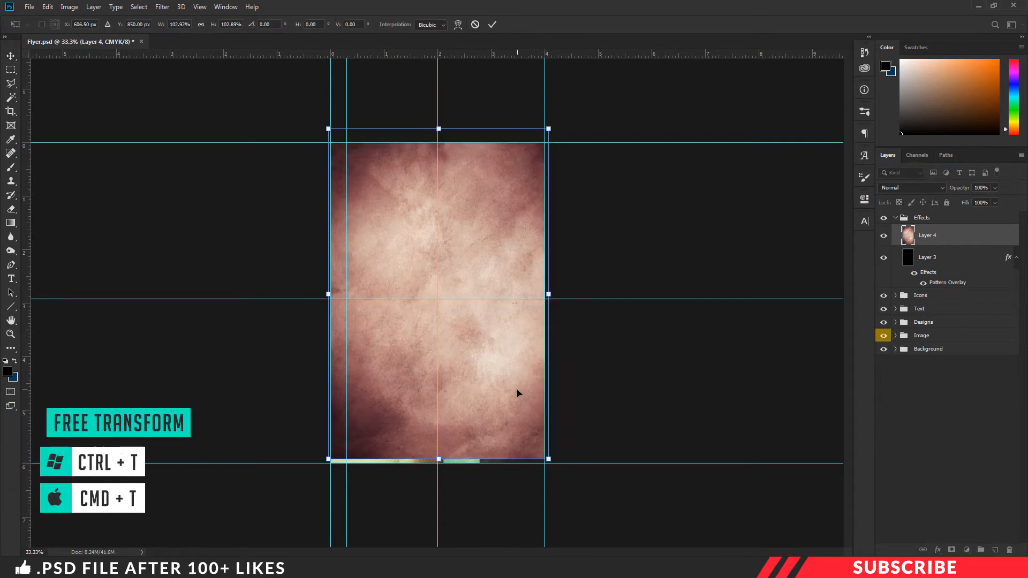
key(Down)
key(Down)
key(Down)
key(Down)
key(Down)
key(Down)
key(Down)
key(Down)
key(Down)
key(Down)
key(Down)
key(Down)
key(Down)
key(Down)
key(Down)
key(Down)
key(Down)
key(Down)
key(Down)
key(Down)
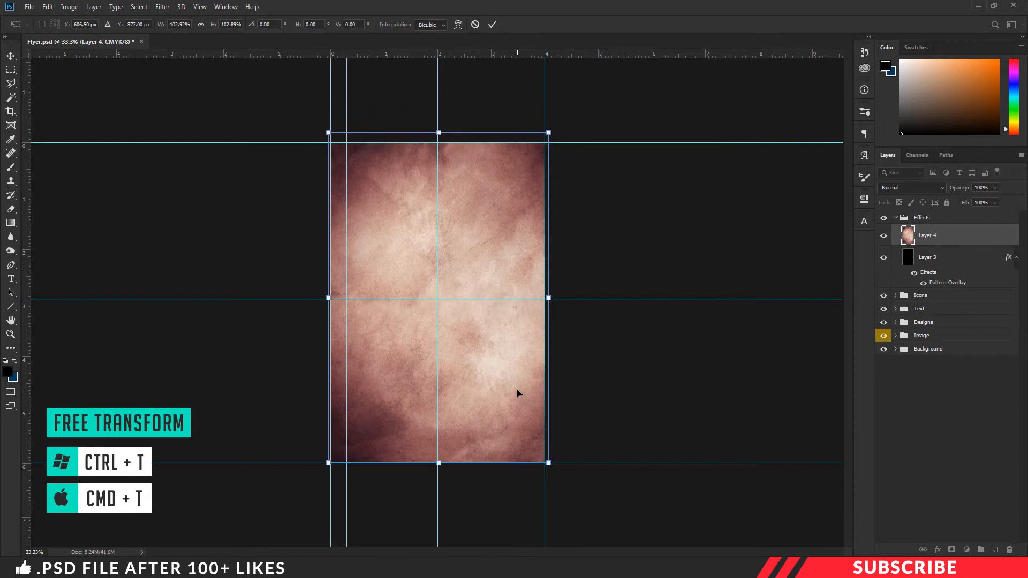
key(Return)
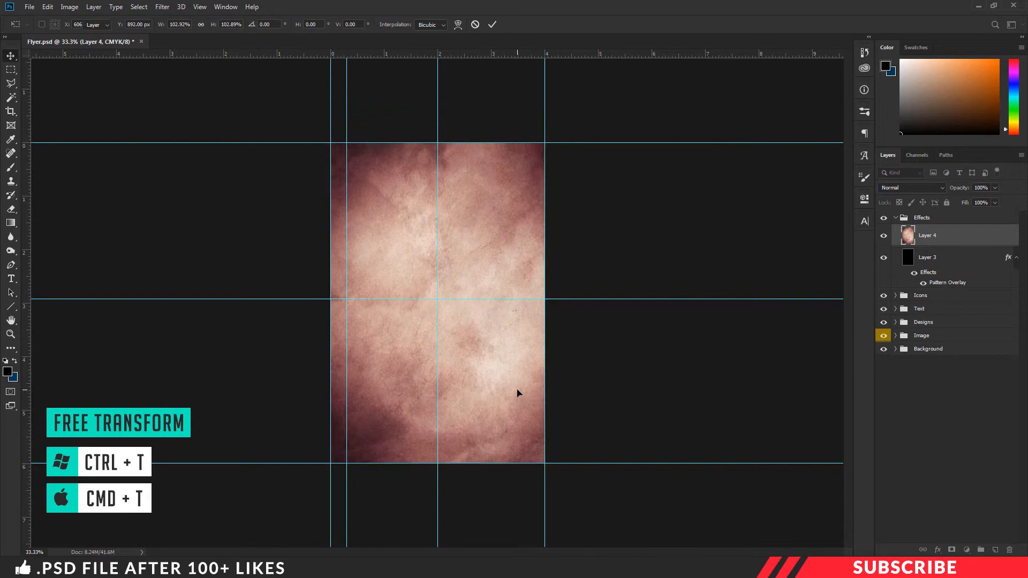
- Set the texture layer's blend mode to Multiply
click(938, 188)
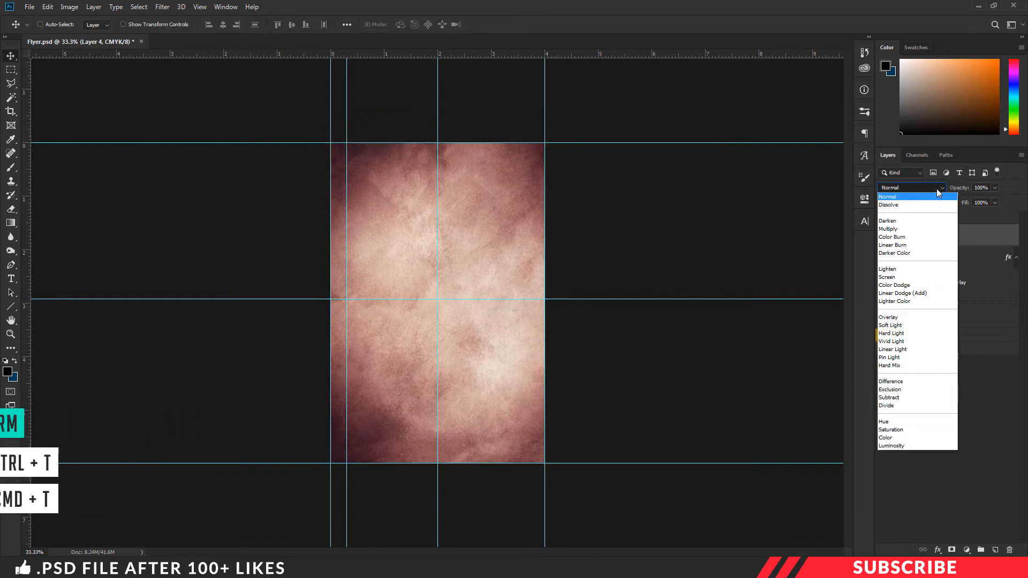
click(894, 230)
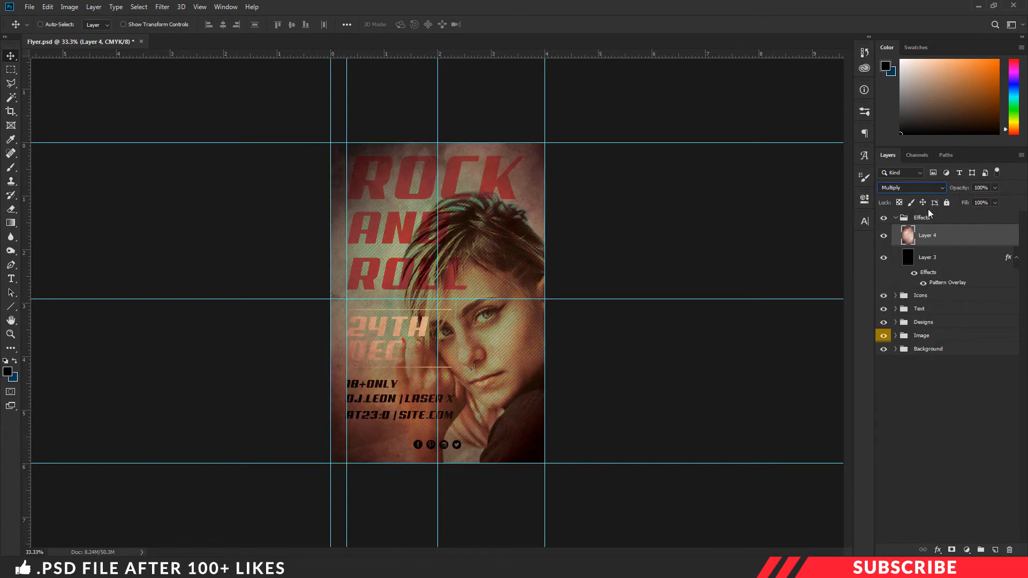